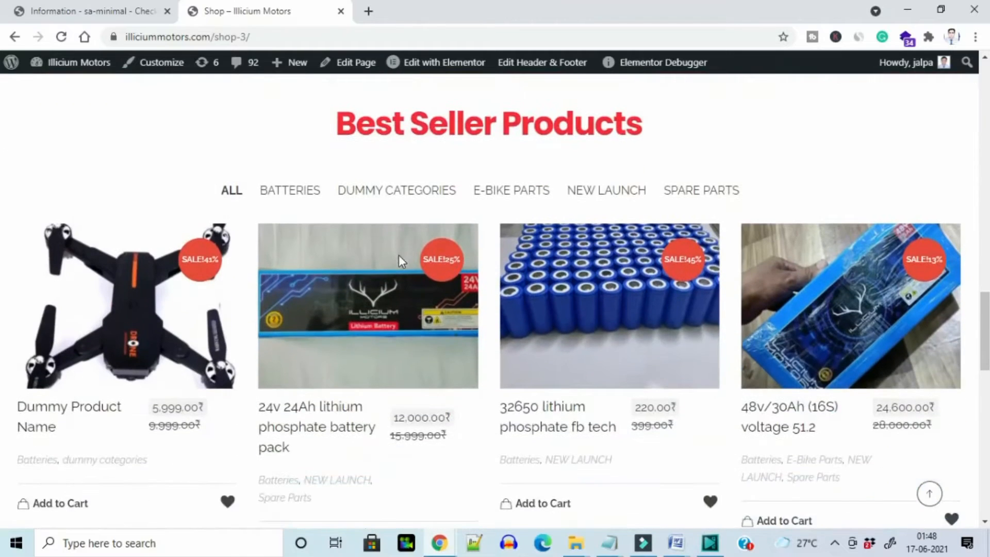
pyautogui.scroll(-6, 400, 262)
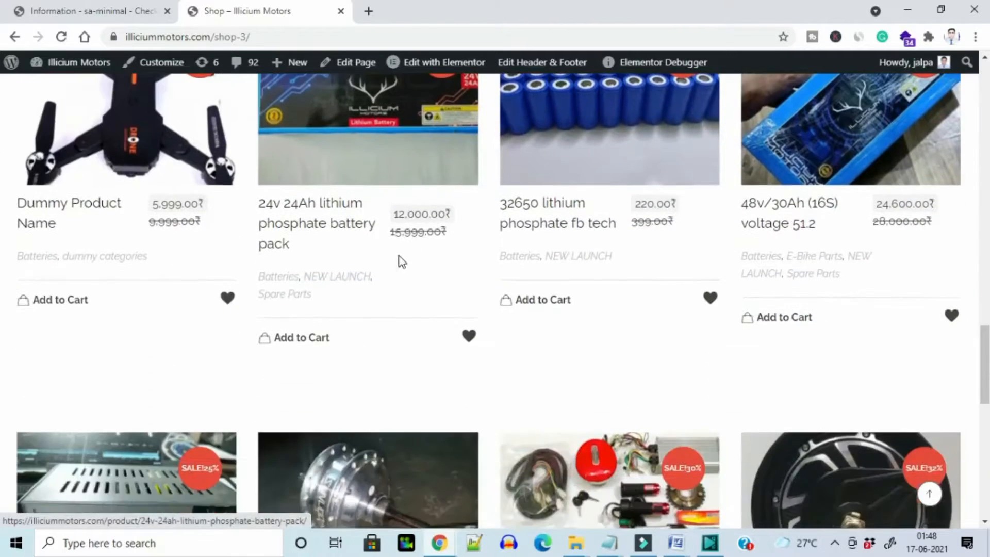
pyautogui.scroll(-8, 398, 254)
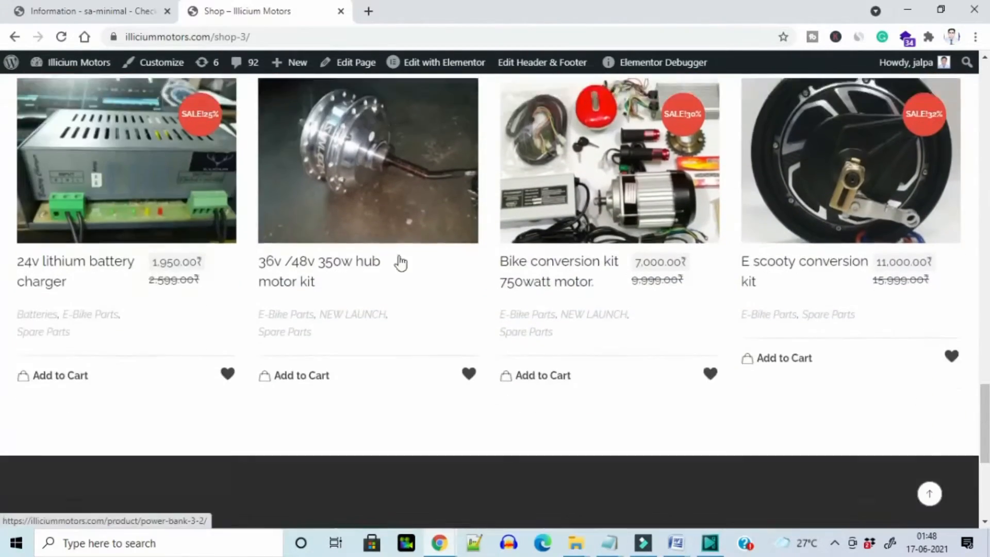
pyautogui.scroll(-2, 402, 261)
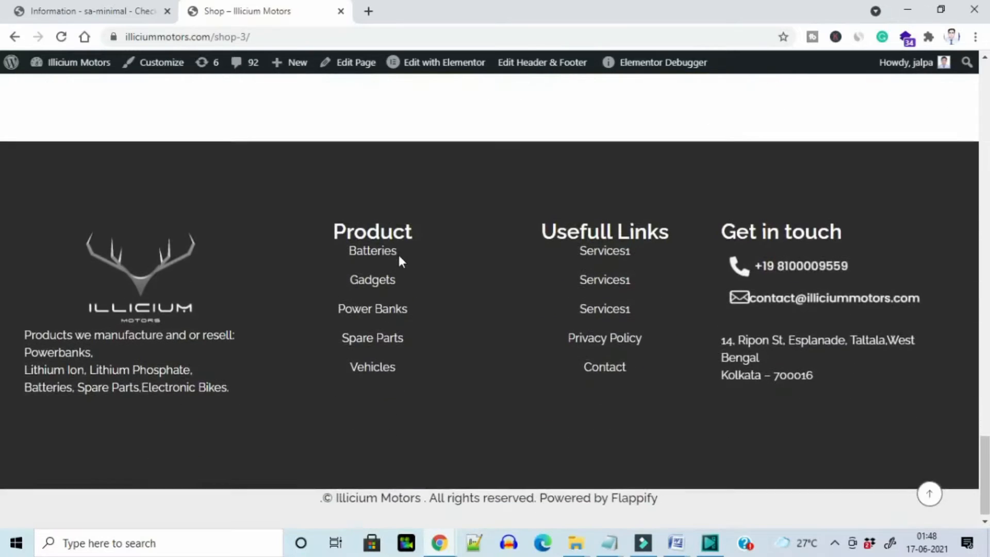
pyautogui.scroll(3, 402, 261)
pyautogui.scroll(14, 399, 258)
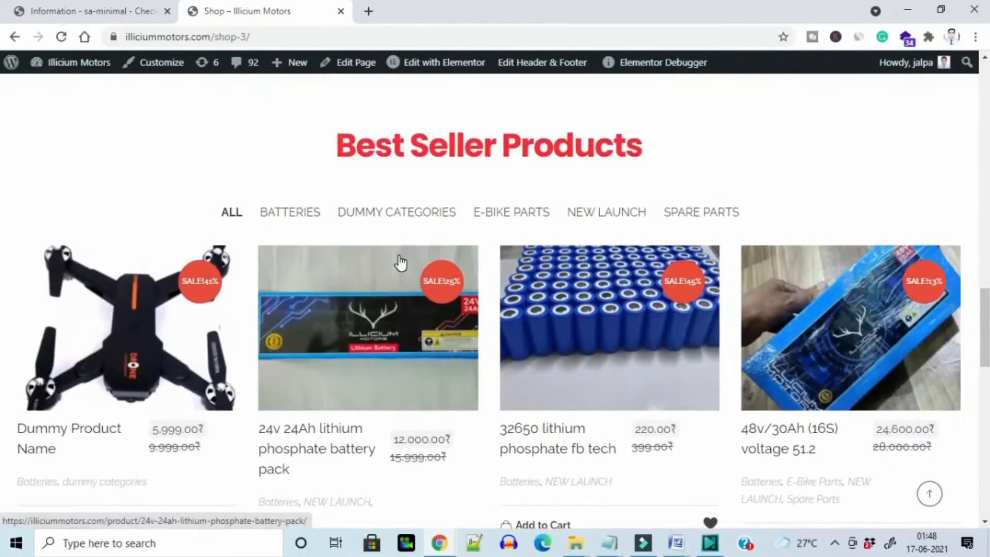
pyautogui.scroll(7, 401, 263)
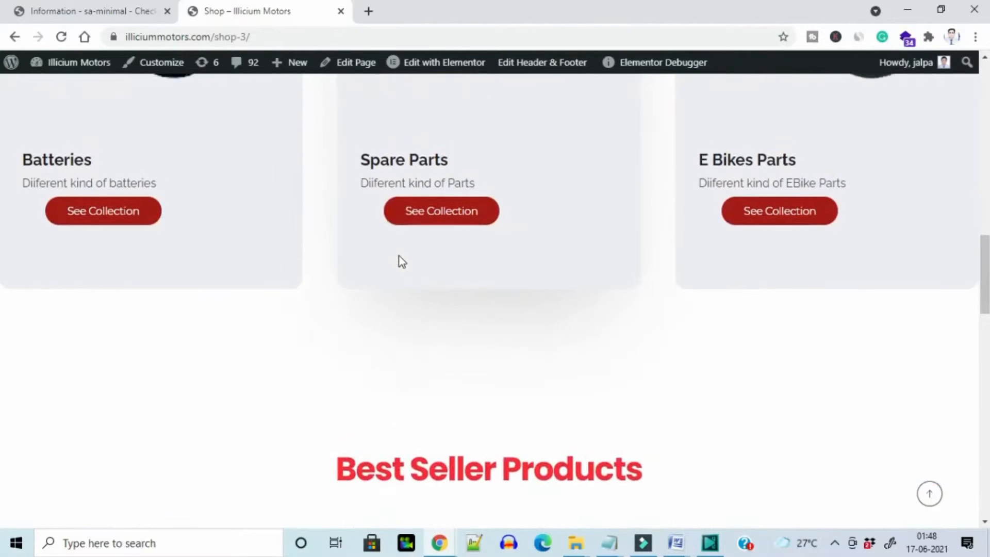
pyautogui.scroll(18, 401, 262)
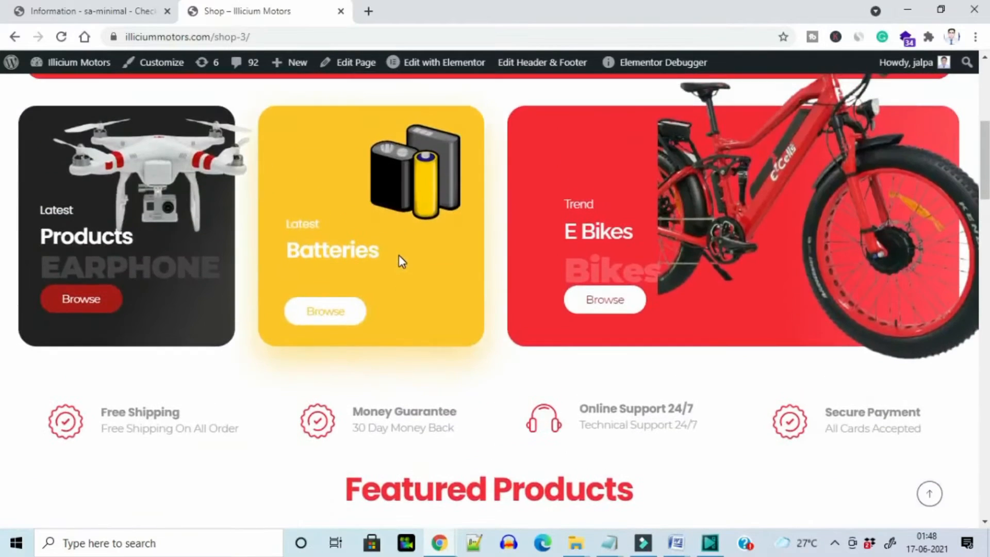
pyautogui.scroll(2, 401, 261)
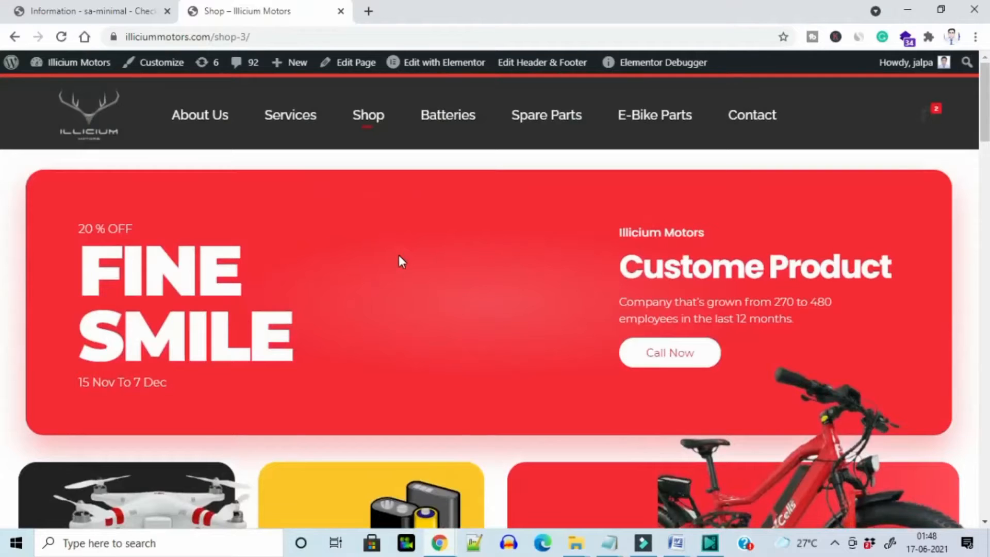
pyautogui.scroll(-1, 403, 262)
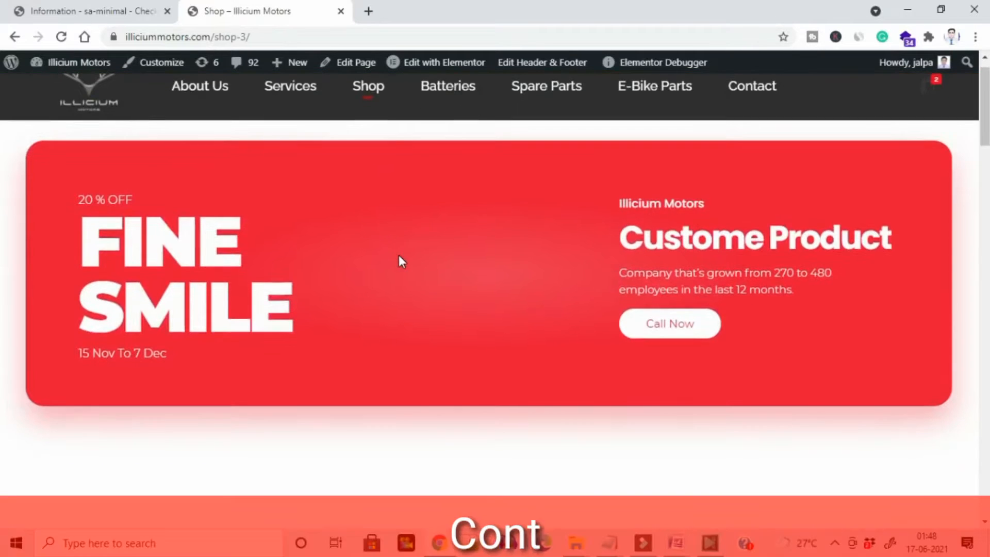
pyautogui.scroll(-2, 403, 262)
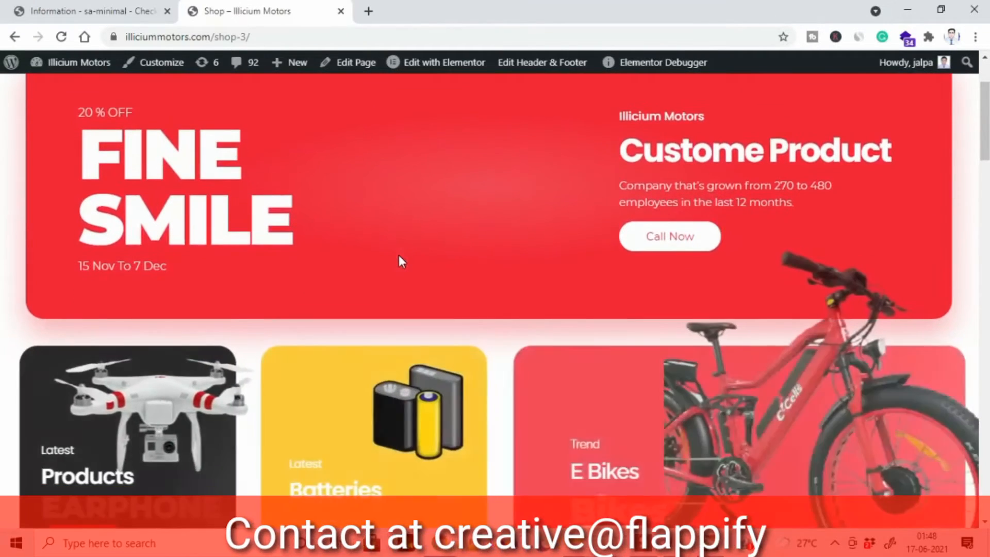
pyautogui.scroll(-3, 403, 262)
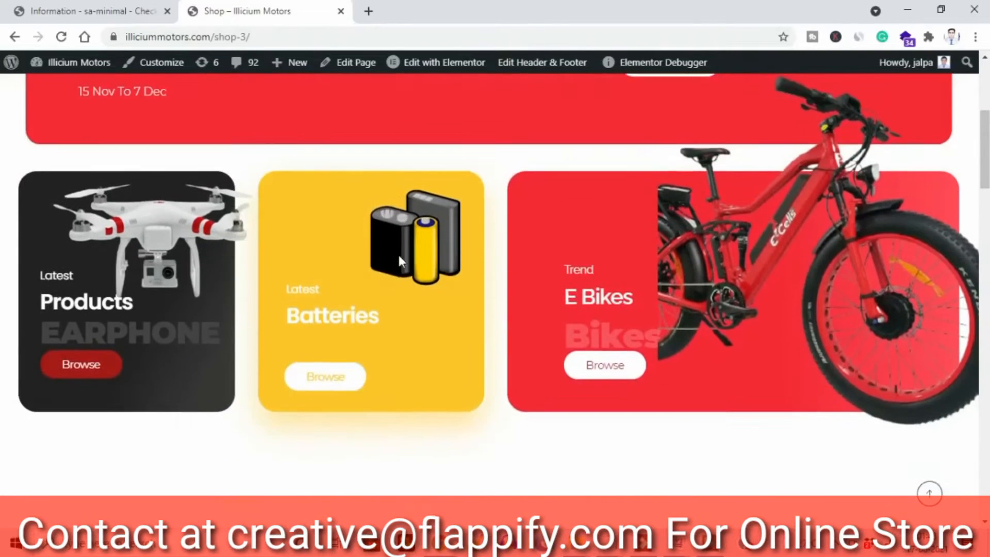
pyautogui.scroll(-5, 398, 255)
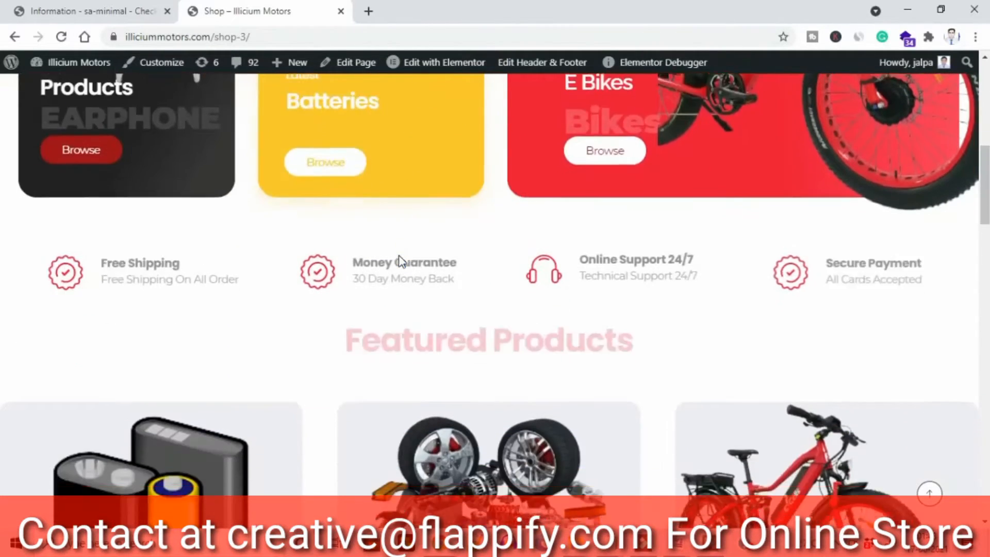
pyautogui.scroll(-6, 400, 255)
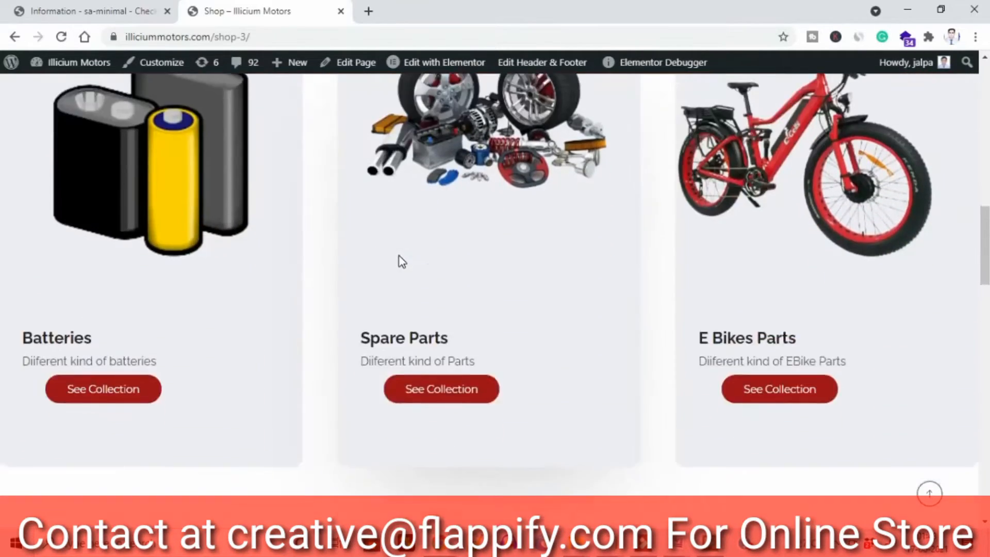
pyautogui.scroll(-5, 402, 262)
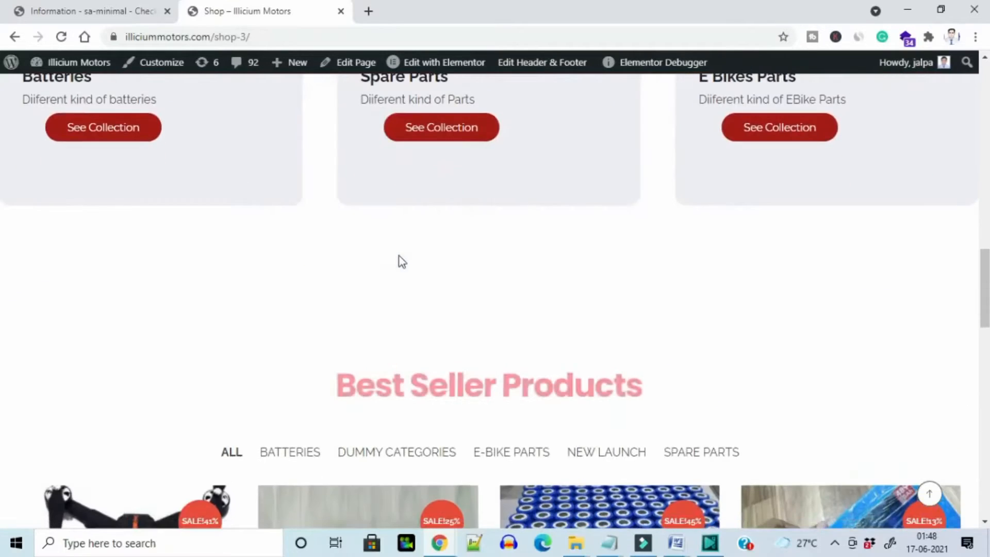
pyautogui.scroll(-5, 402, 262)
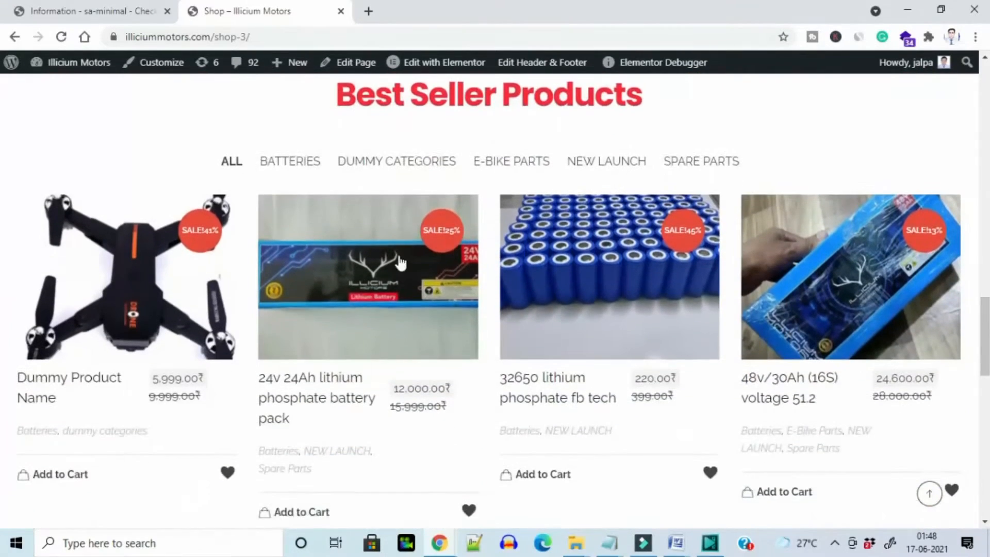
pyautogui.scroll(-6, 400, 262)
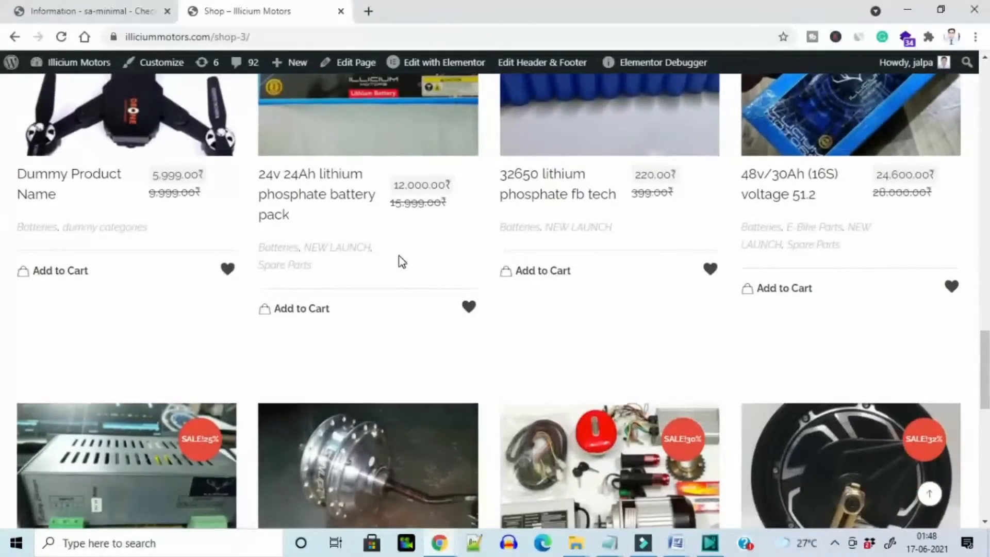
pyautogui.scroll(-8, 401, 262)
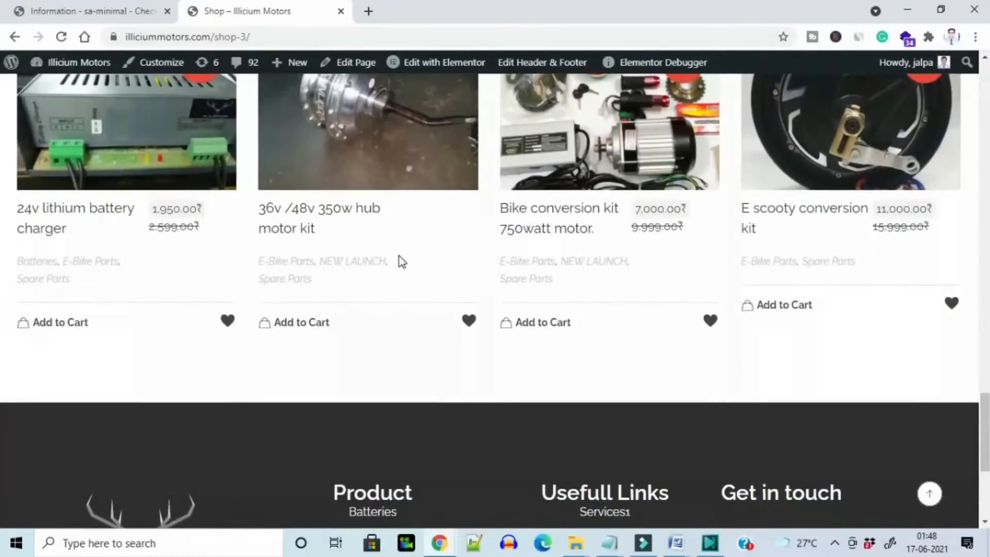
pyautogui.scroll(-2, 399, 255)
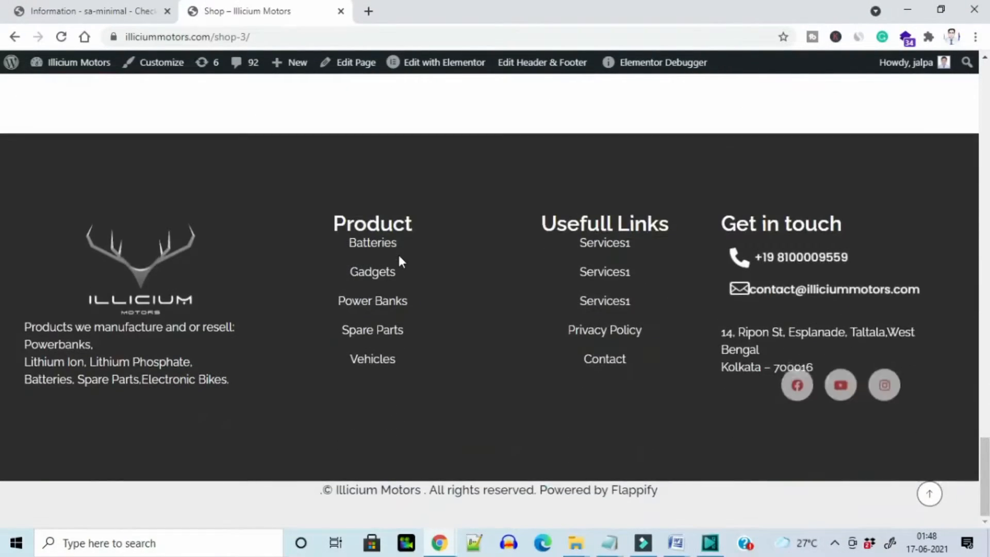
pyautogui.scroll(15, 400, 253)
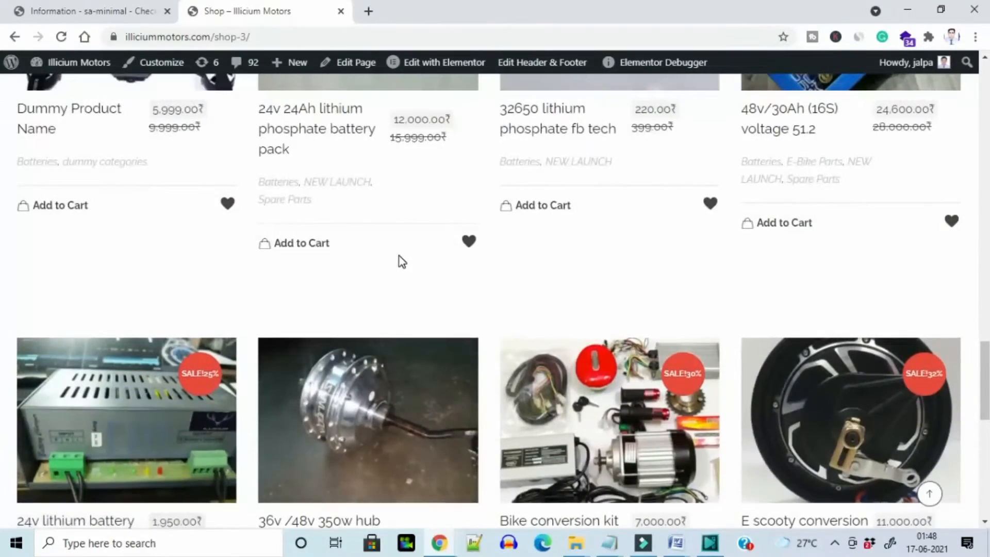
pyautogui.scroll(1, 401, 262)
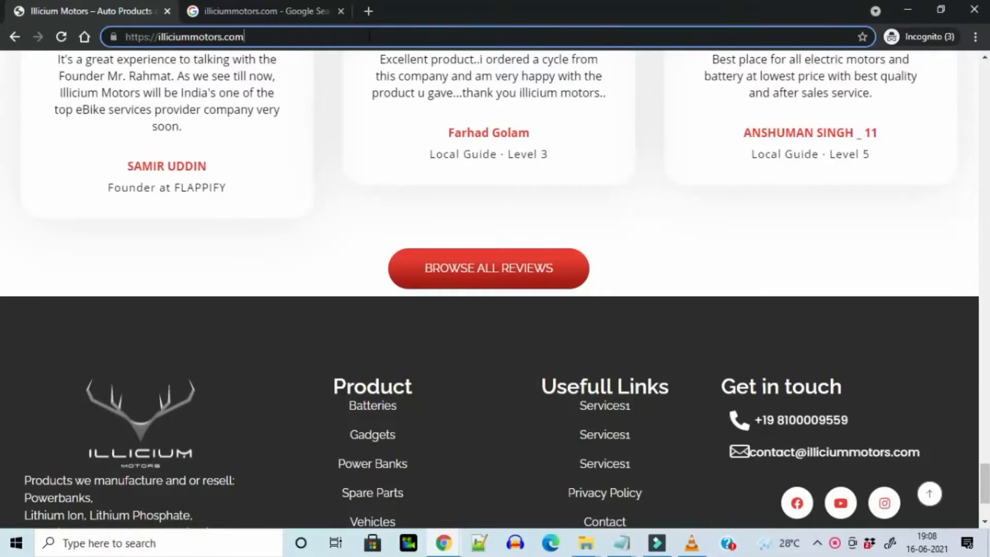
# Load the site's wp-admin login page from the address bar
pyautogui.click(369, 36)
pyautogui.write('wp')
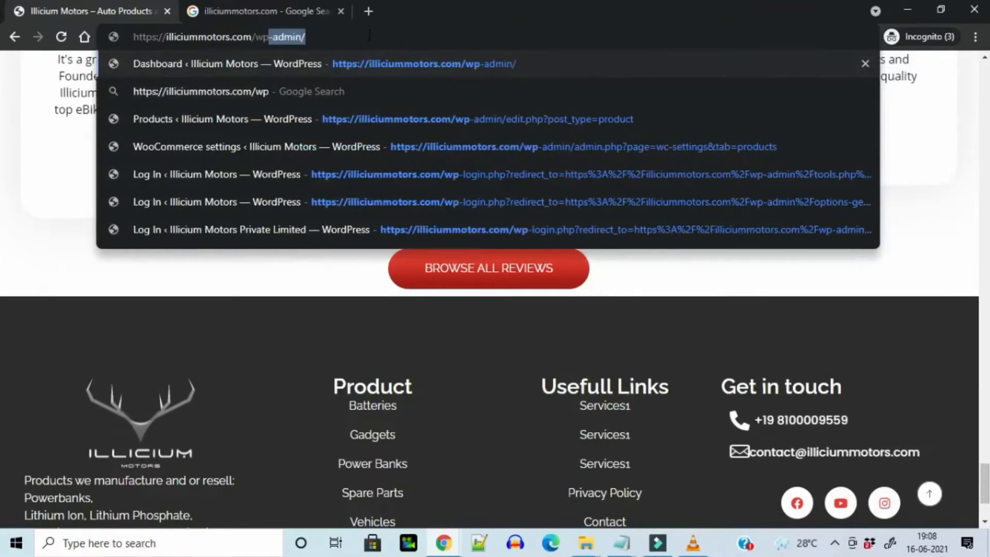
pyautogui.press('Return')
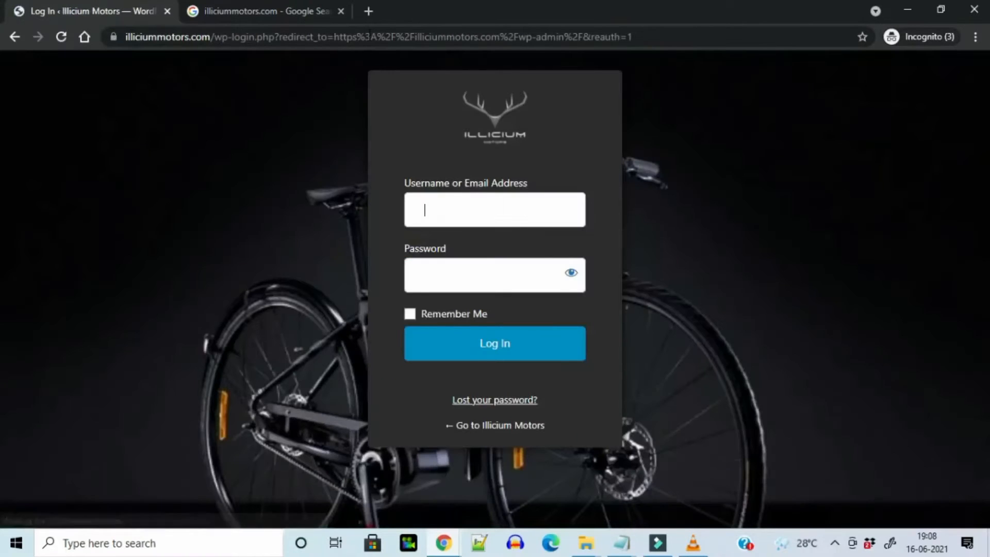
# Log in with the site account's username and password
pyautogui.click(498, 208)
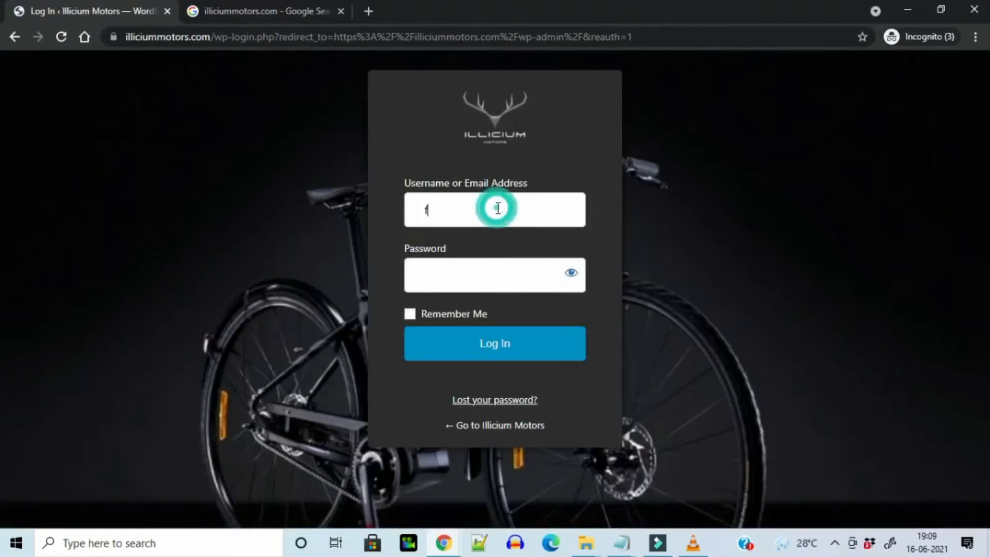
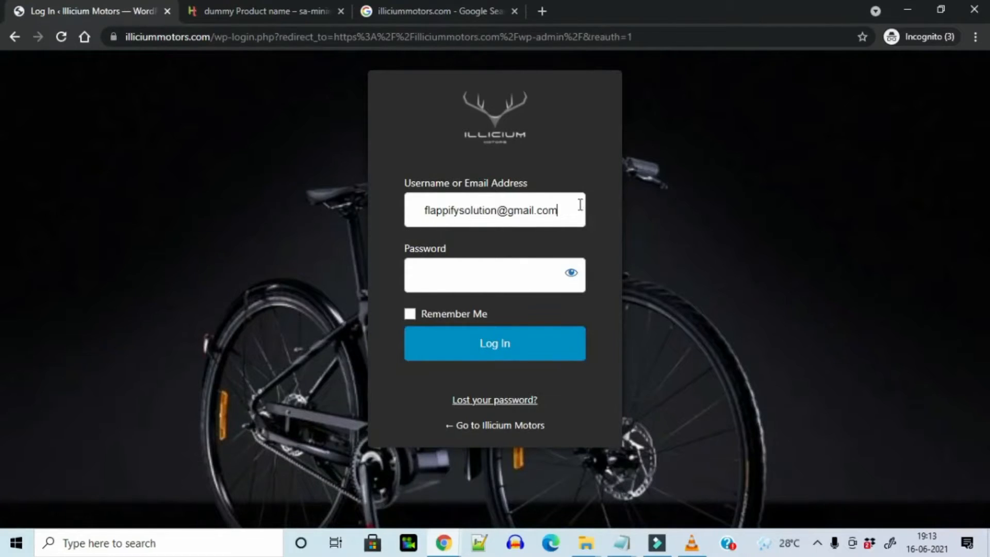
pyautogui.click(569, 206)
pyautogui.click(569, 209)
pyautogui.click(508, 276)
pyautogui.click(467, 346)
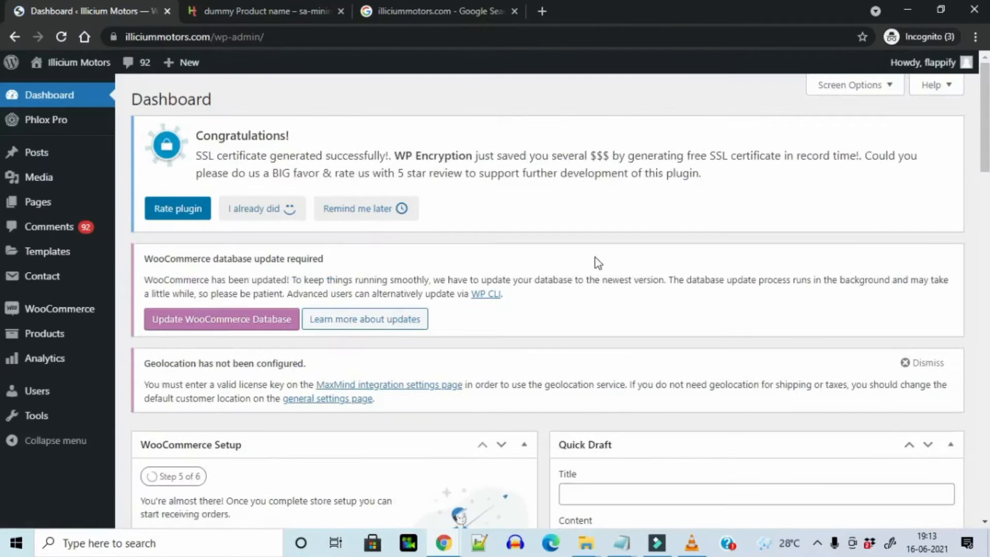
# Open Products > All Products to list all 65 shop products
pyautogui.scroll(-1, 587, 301)
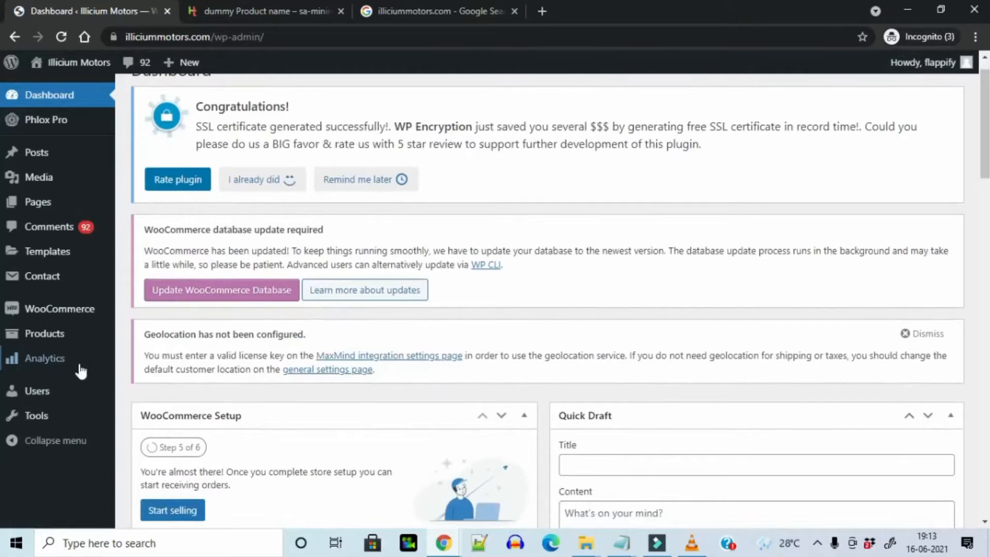
pyautogui.moveTo(56, 312)
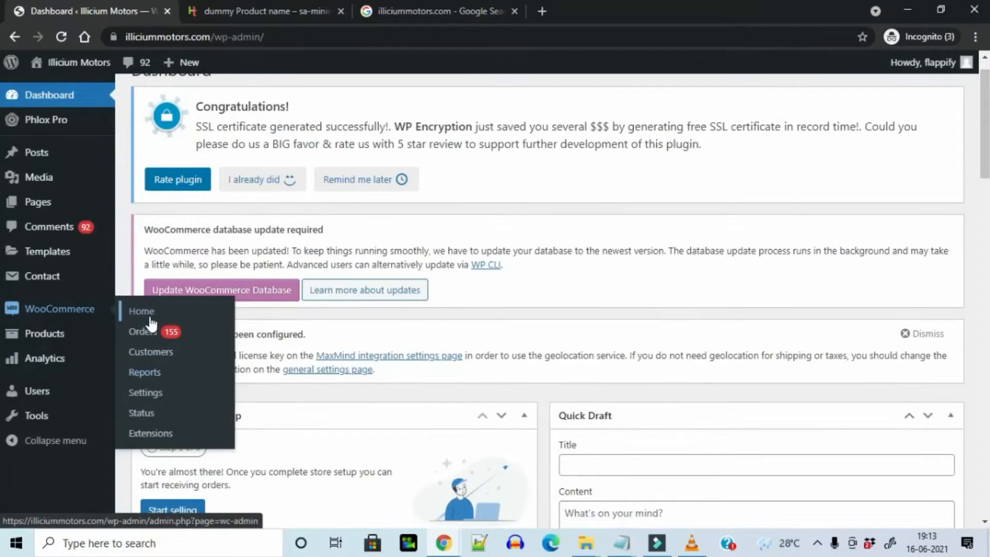
pyautogui.moveTo(56, 340)
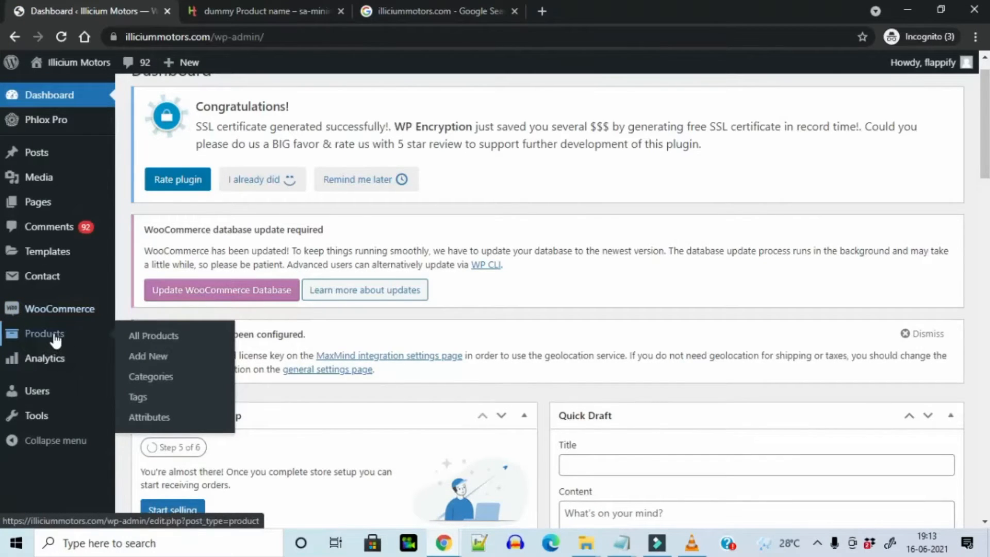
pyautogui.click(156, 342)
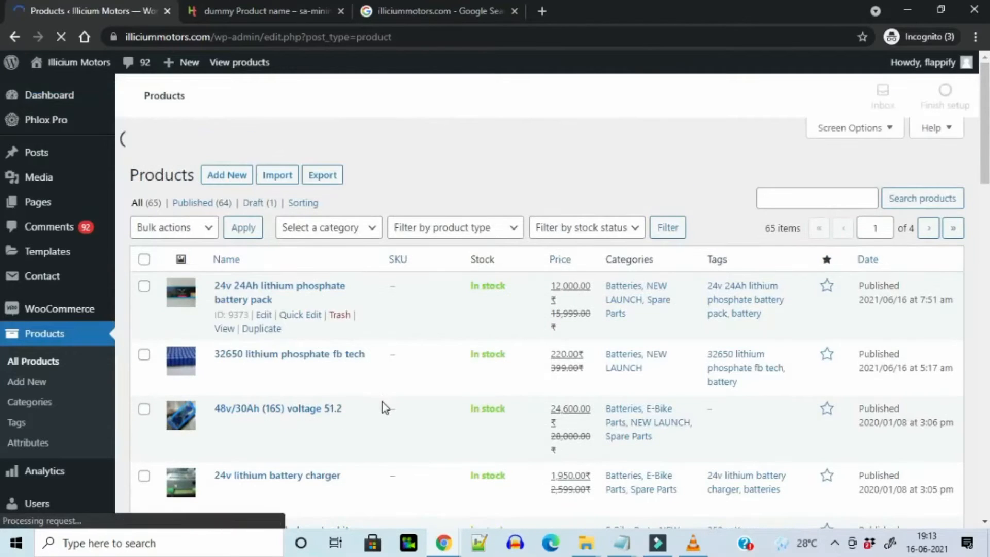
pyautogui.scroll(-2, 532, 262)
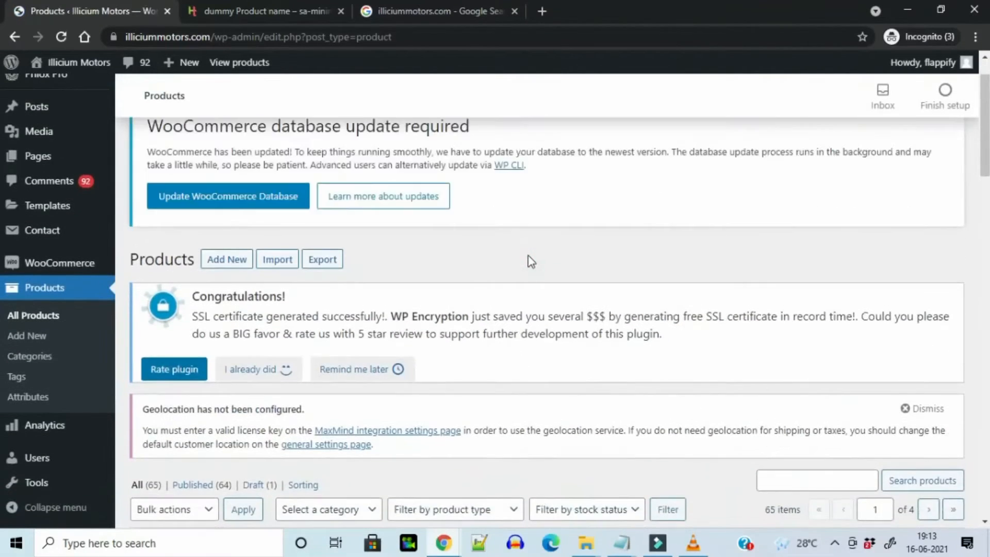
pyautogui.scroll(2, 529, 255)
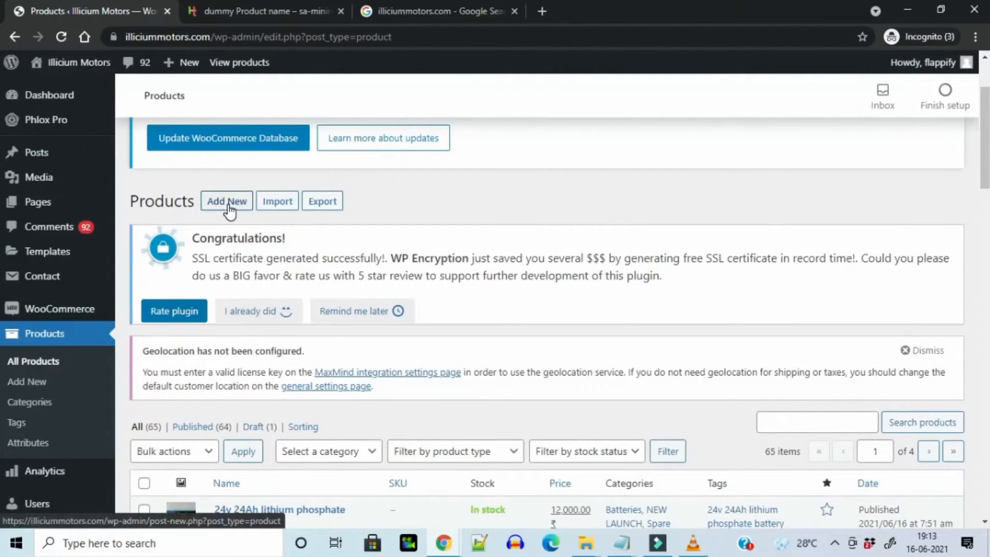
# Open the product Import page and read through the CSV upload form
pyautogui.click(279, 210)
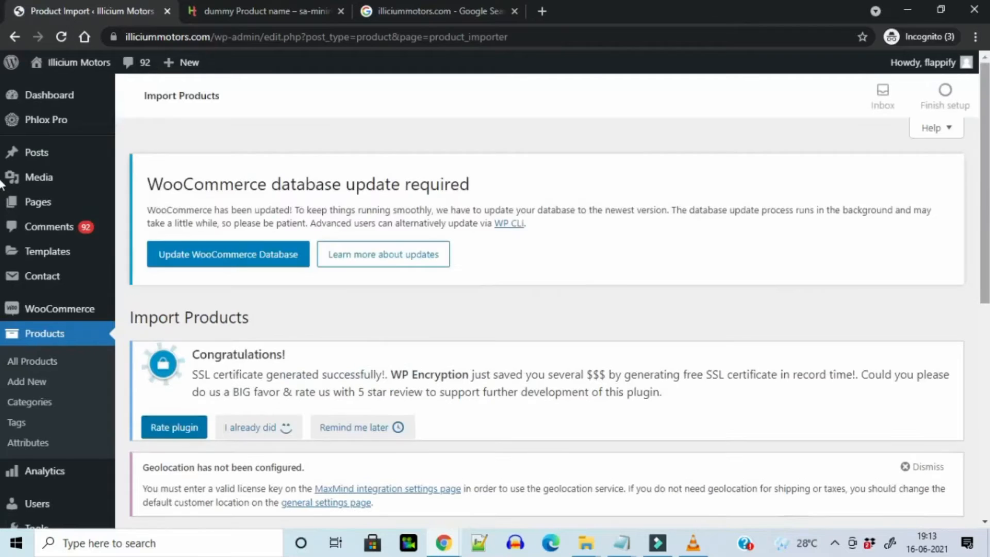
pyautogui.scroll(-9, 2, 289)
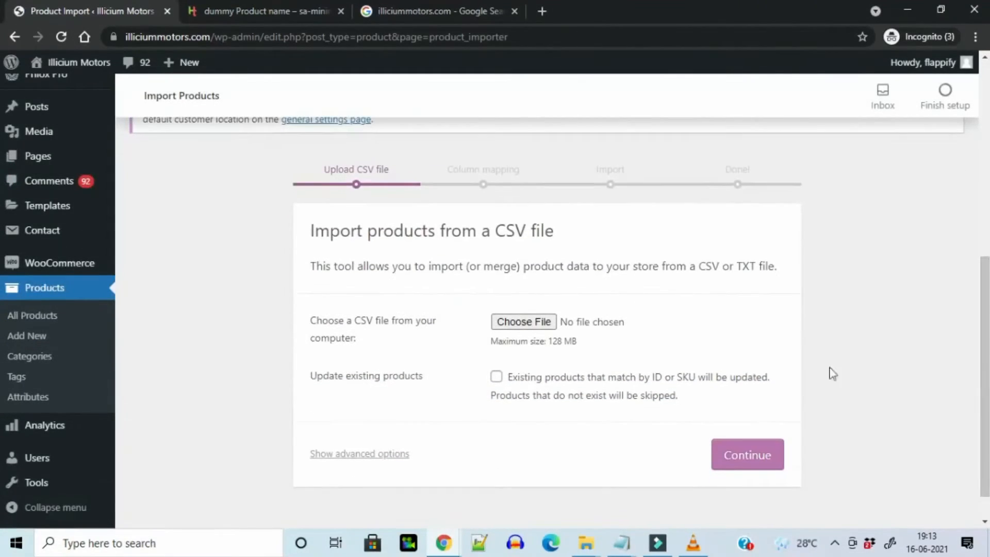
pyautogui.tripleClick(560, 266)
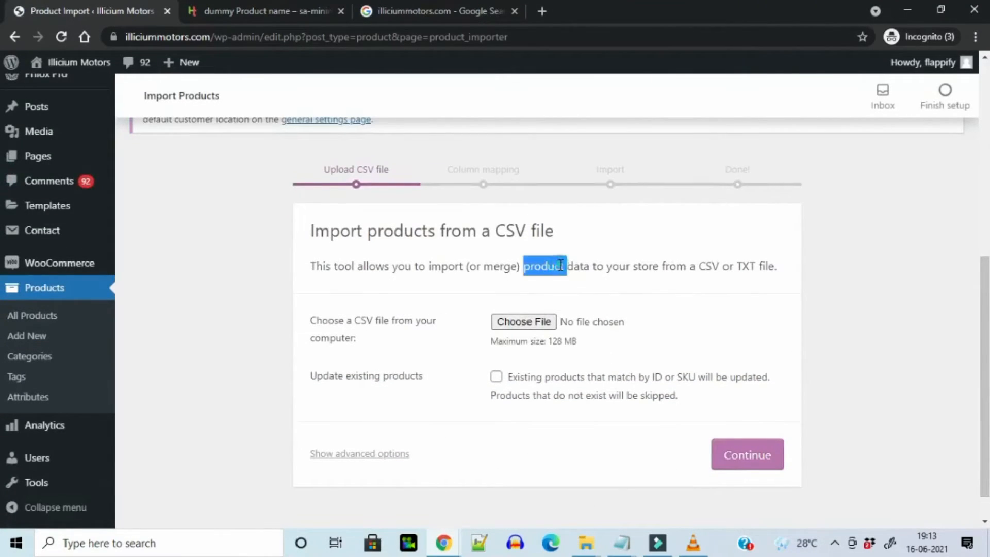
pyautogui.moveTo(431, 326)
pyautogui.mouseDown()
pyautogui.moveTo(392, 329)
pyautogui.moveTo(416, 332)
pyautogui.mouseUp()
pyautogui.click(416, 329)
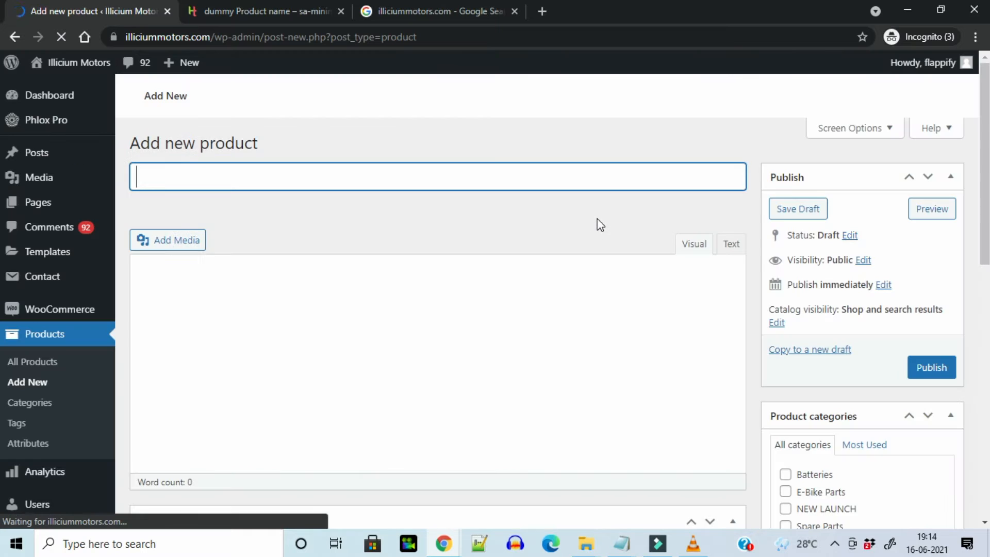
# Paste 'Dummy Product Name' as the title and Lorem Ipsum as the description
pyautogui.write('Dummy Product Name')
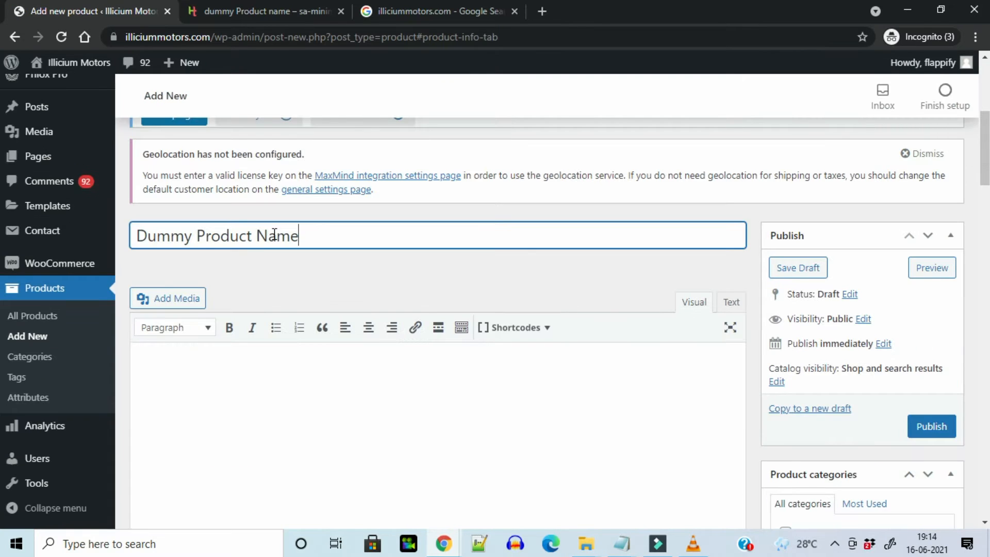
pyautogui.click(287, 371)
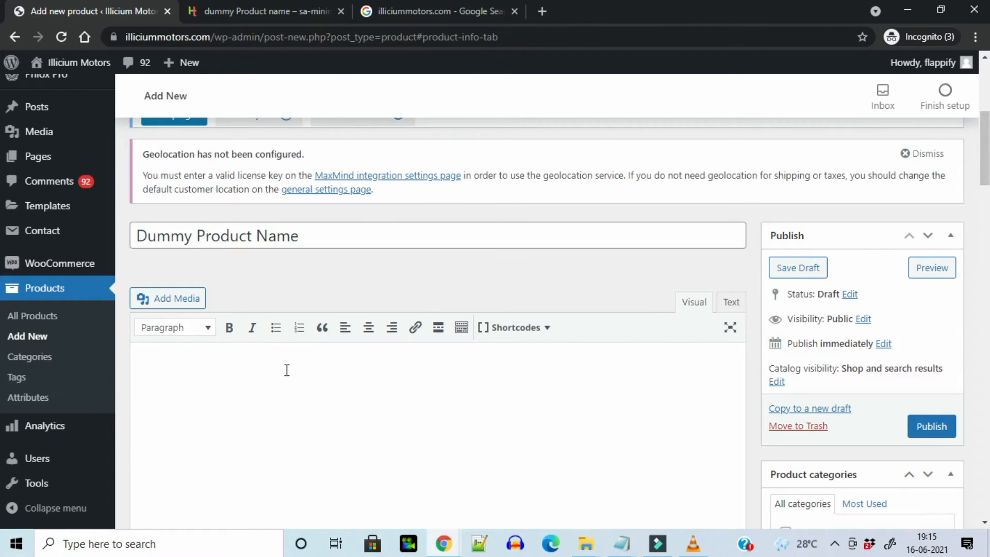
pyautogui.write("There are many variations of passages of Lorem Ipsum available, but the majority have suffered alteration in some form, by injected humour, or randomised words which don't look even slightly believable.")
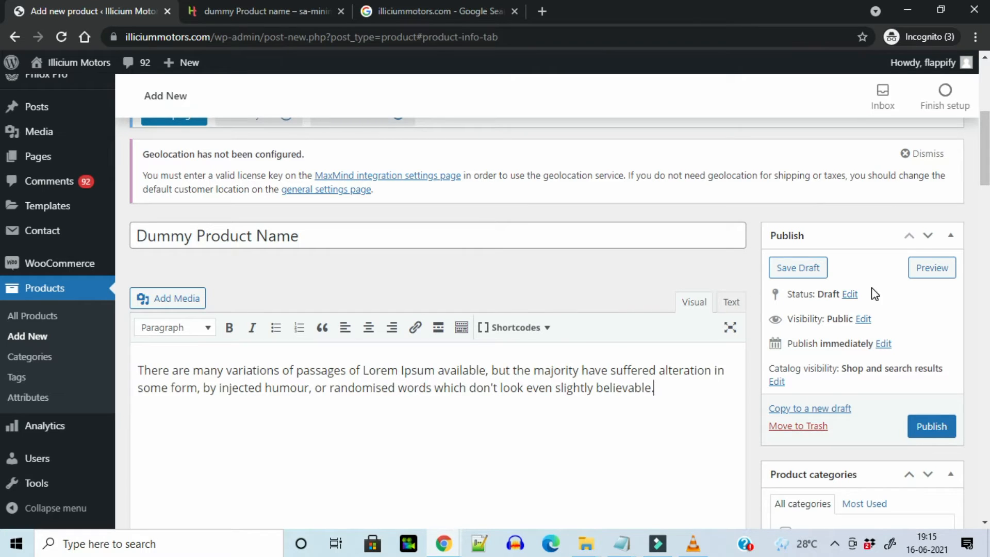
# Paste Lorem Ipsum text into the Product short description
pyautogui.scroll(-7, 1, 207)
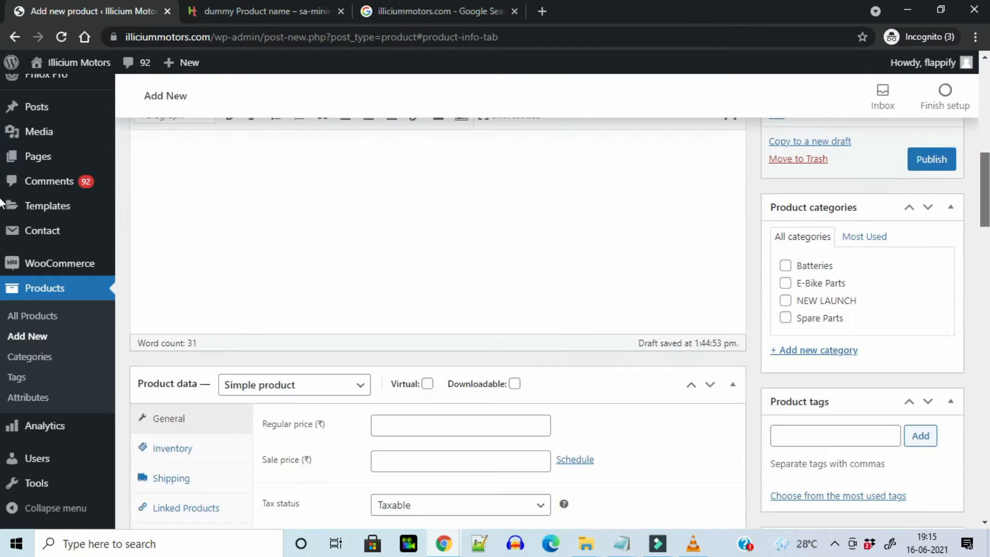
pyautogui.scroll(-15, 1, 224)
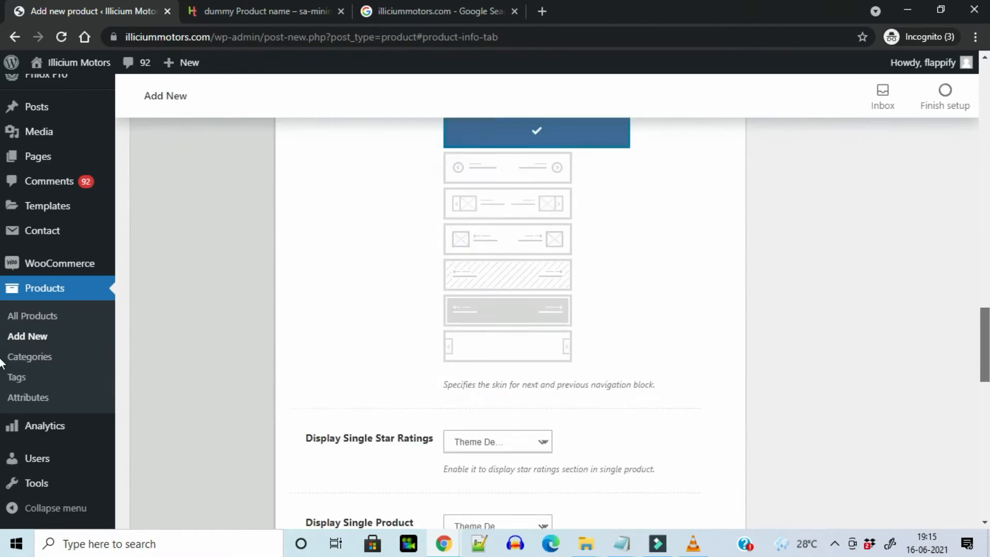
pyautogui.scroll(-10, 1, 405)
pyautogui.click(318, 334)
pyautogui.write('Contrary to popular belief, Lorem Ipsum is not simply random text. It has roots in a piece of classical Latin literature from 45 BC, making it over 2000 years old. Richard McClintock, a Latin professor at Hampden-Sydney College in Virginia, looked up one of the more obscure Latin words, consectetur, from a Lorem Ipsum passage, and going through the cites of the word in classical literature, discovered the undoubtable source. Lorem Ipsum comes from sections 1.10.32 and 1.10.33 of "de Finibus Bonorum et Malorum" (The Extremes of Good and Evil) by Cicero, written in 45 BC. This book is a treatise on the theory of ethics, very popular during the Renaissance. The first line of Lorem Ipsum, "Lorem ipsum dolor sit amet..", comes from a line in section 1.10.32.')
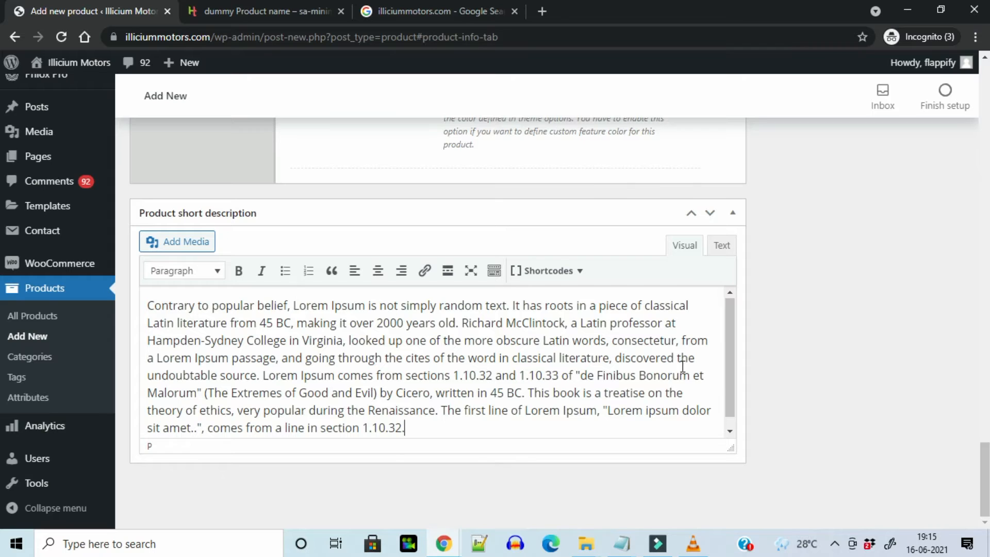
pyautogui.scroll(10, 1, 483)
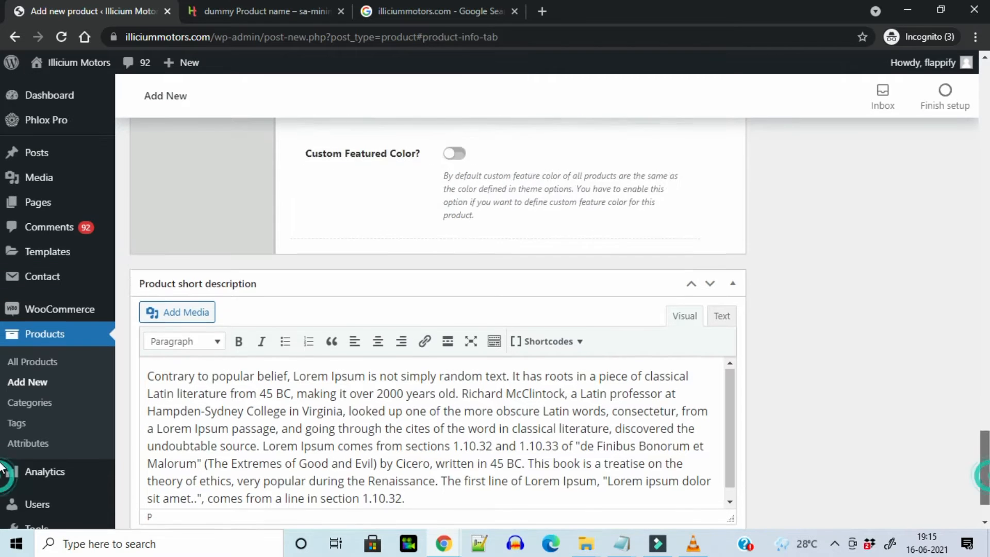
pyautogui.scroll(10, 1, 397)
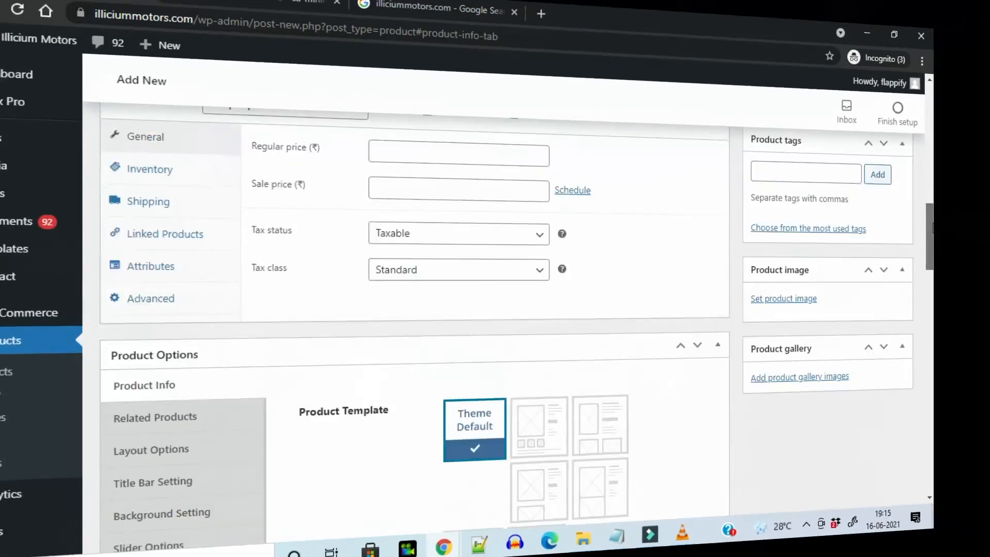
pyautogui.scroll(5, 1, 398)
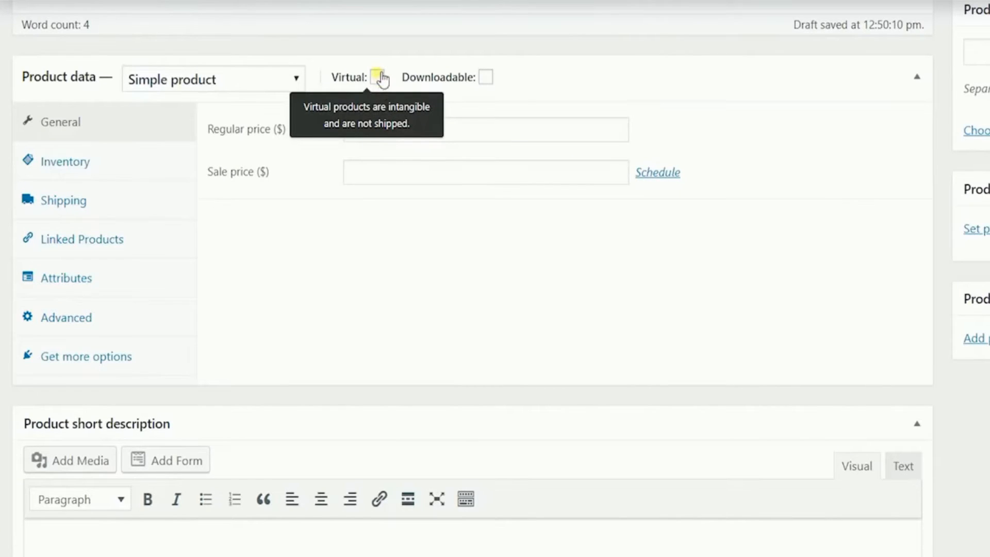
# Set the regular price to 29.99 and the sale price to 24.99
pyautogui.click(487, 79)
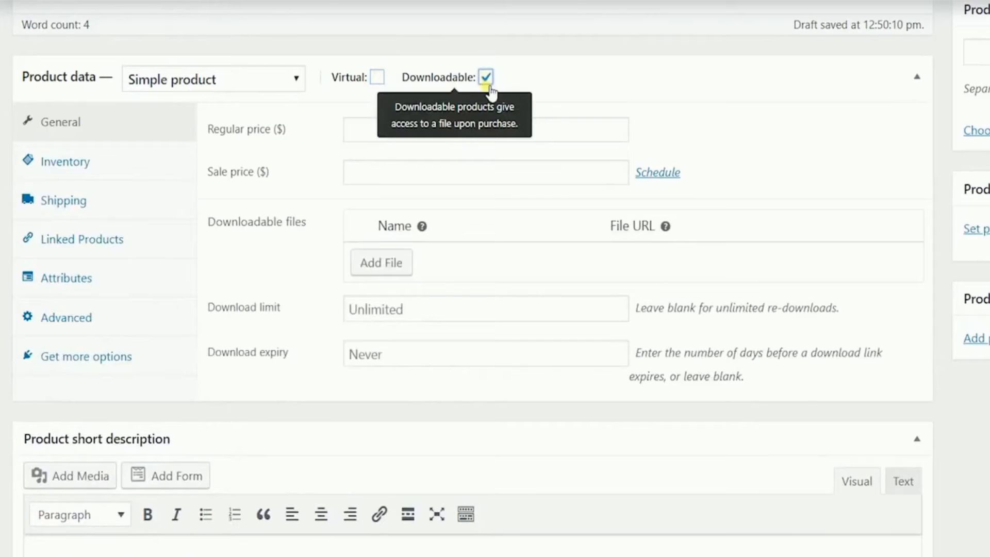
pyautogui.click(488, 83)
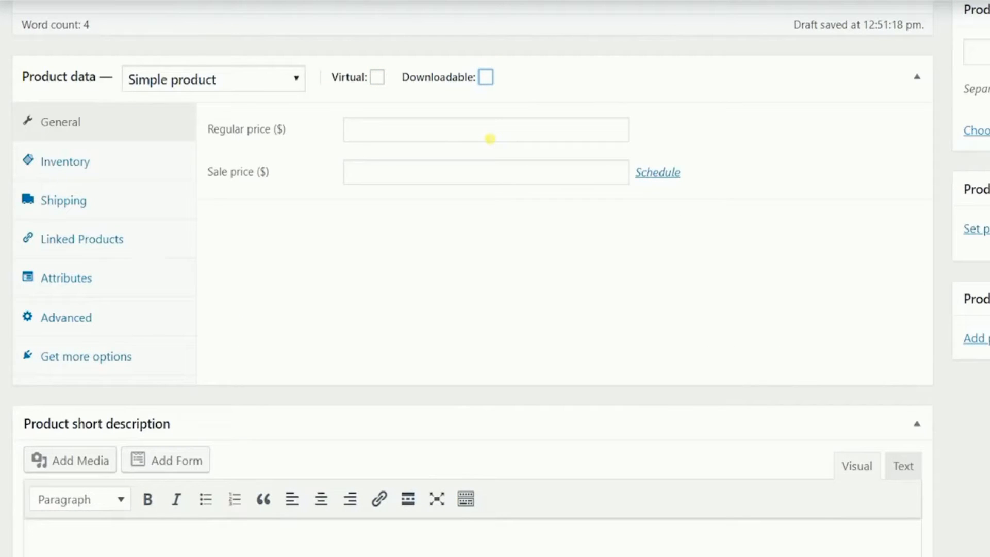
pyautogui.click(490, 139)
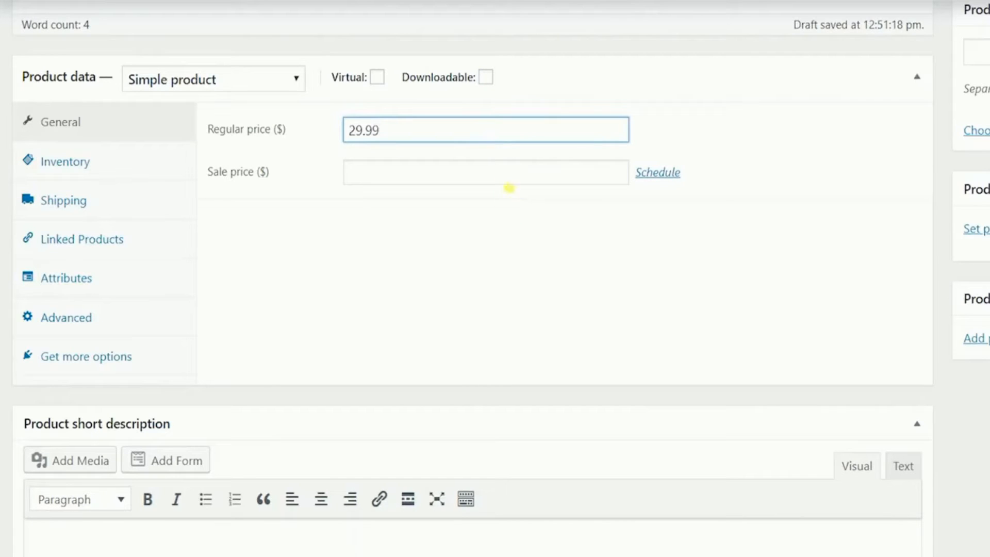
pyautogui.click(492, 200)
pyautogui.click(477, 171)
pyautogui.write('24.99')
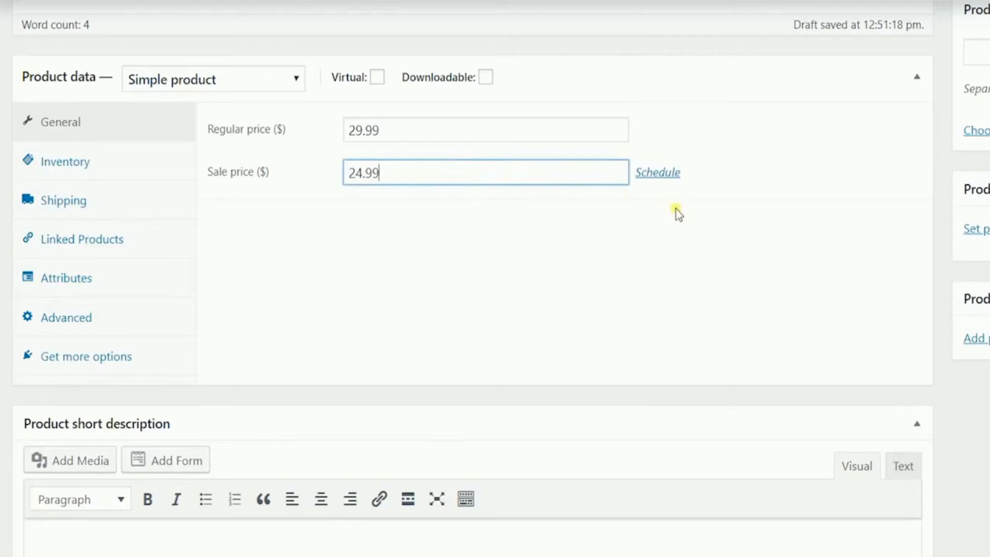
# Schedule the sale to run from 2019-10-24 to 2019-10-31
pyautogui.click(659, 174)
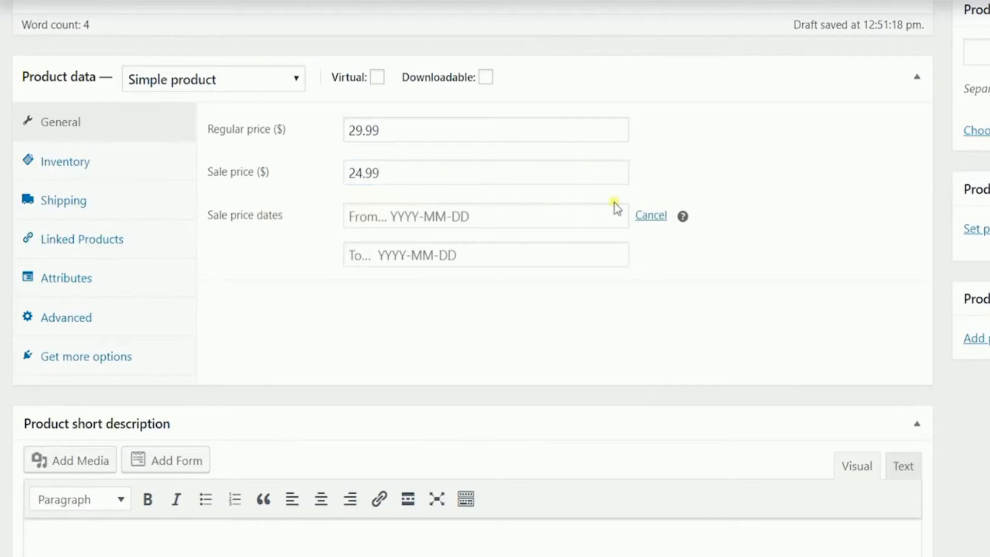
pyautogui.click(510, 218)
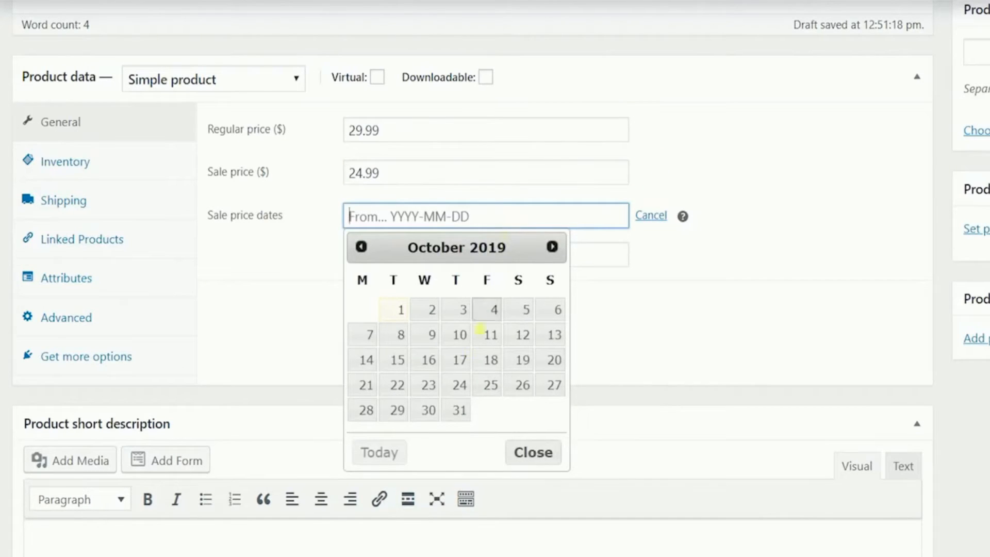
pyautogui.click(461, 386)
pyautogui.click(485, 261)
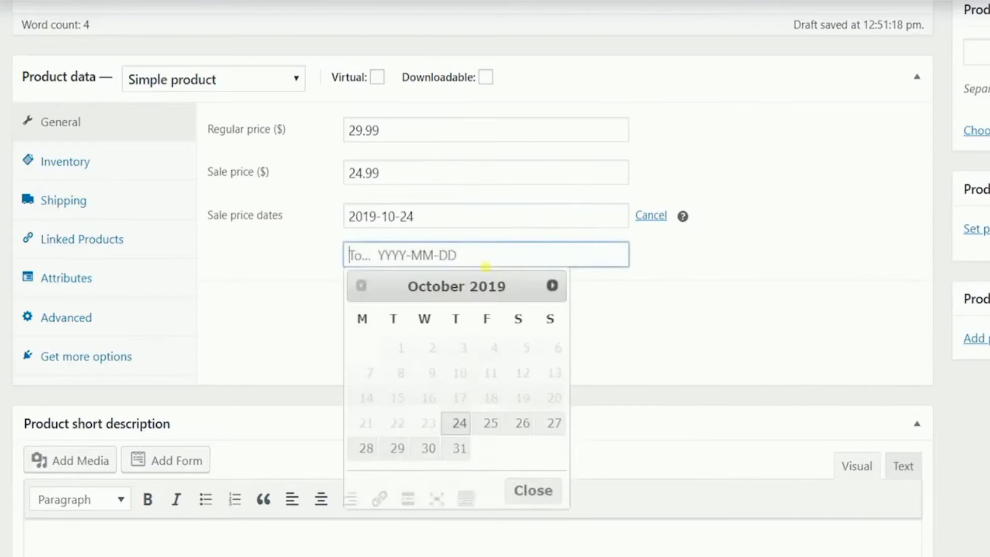
pyautogui.click(459, 449)
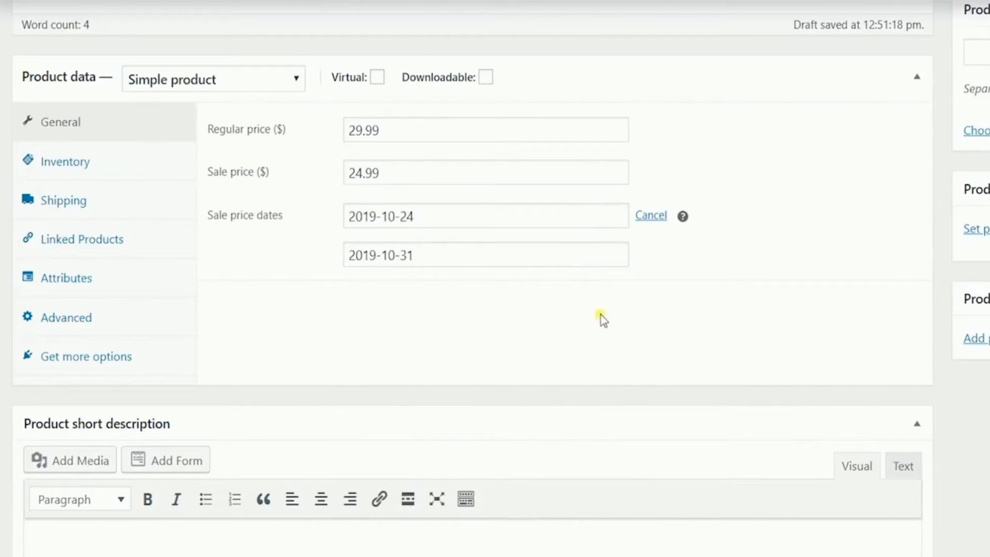
pyautogui.click(105, 163)
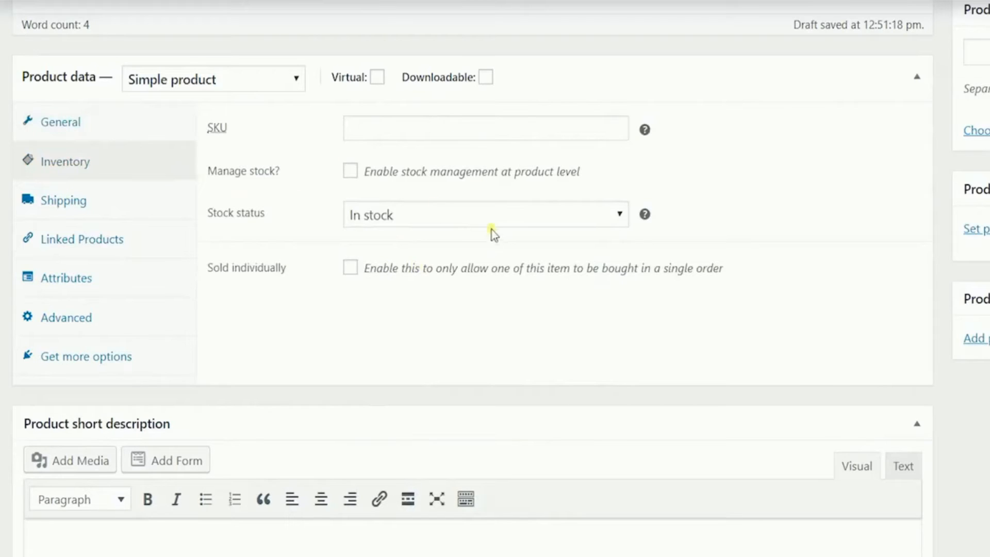
# Enter SKU 2001985-88 and keep the stock status In stock
pyautogui.click(466, 136)
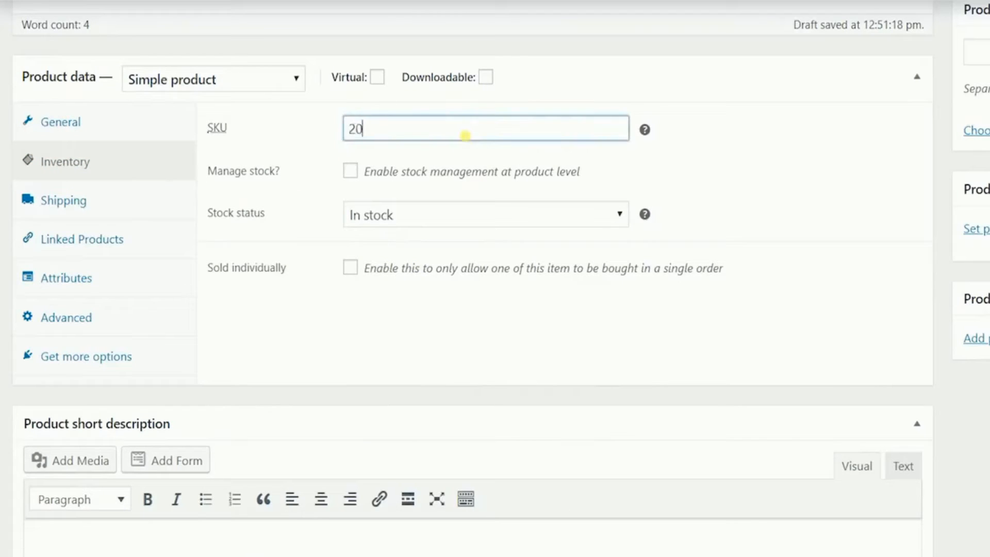
pyautogui.write('2001985-88')
pyautogui.click(751, 172)
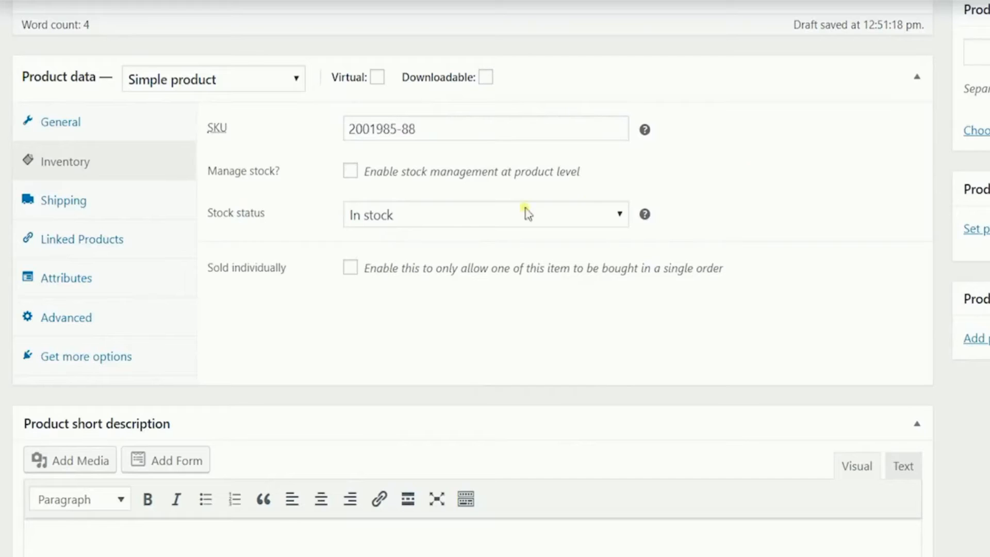
pyautogui.click(445, 219)
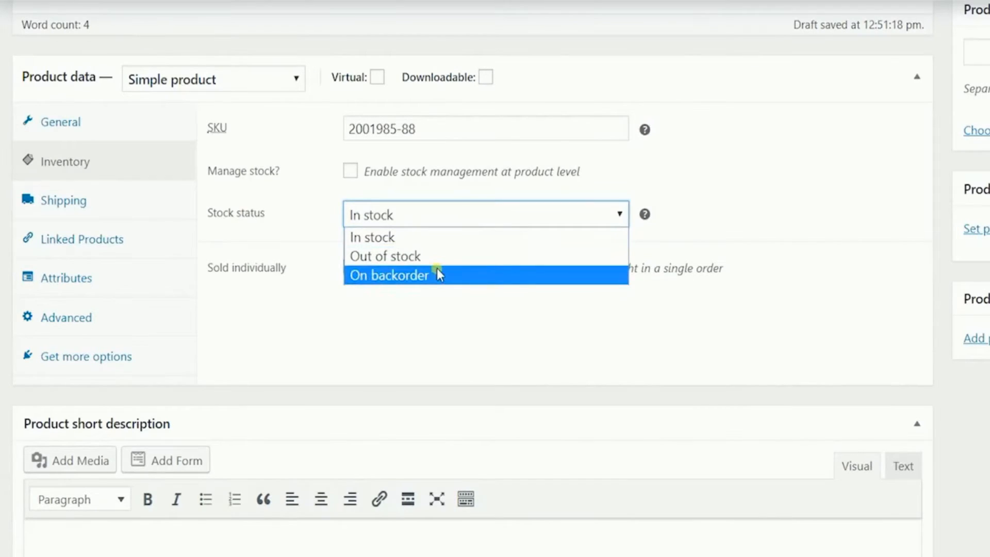
pyautogui.click(454, 228)
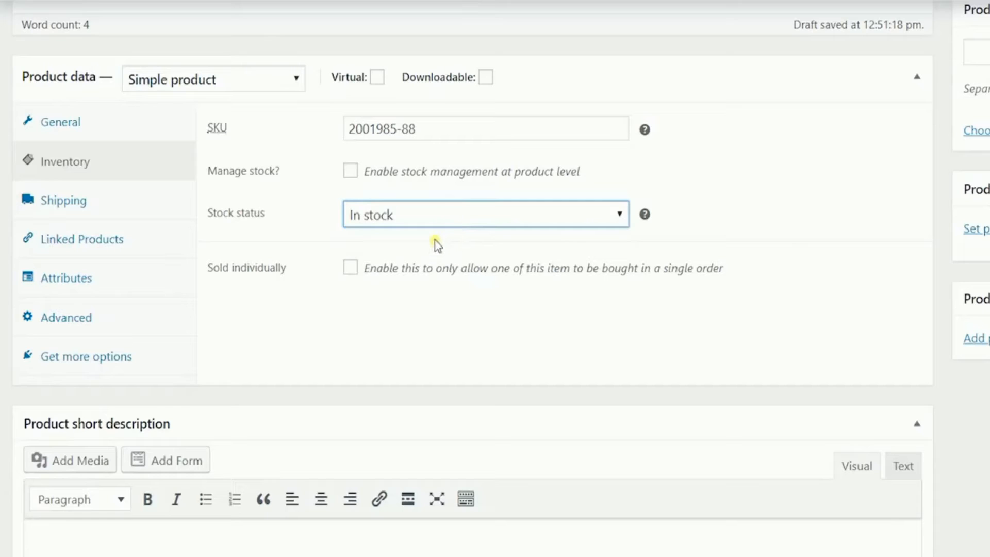
# Enable stock management with 50 units and back-orders set to Do not allow
pyautogui.click(349, 171)
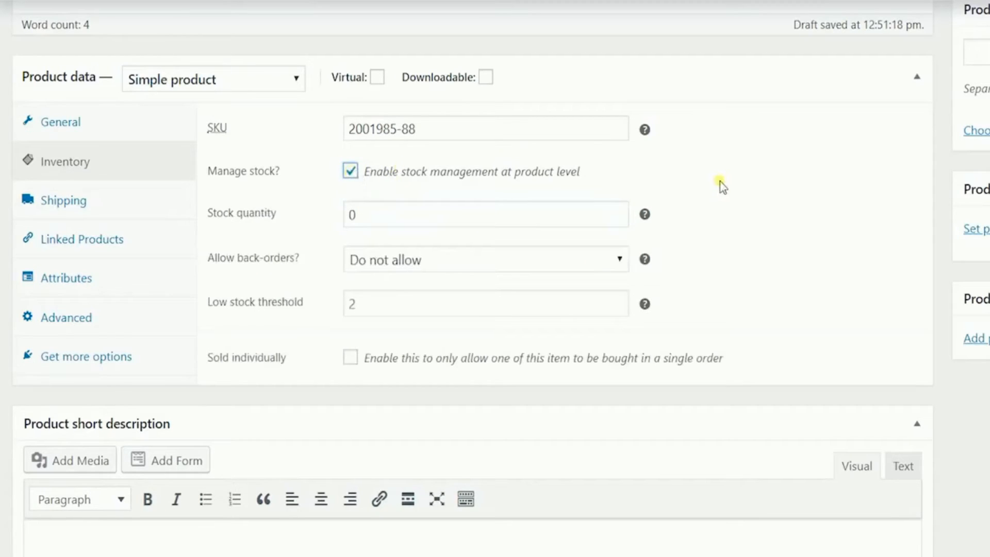
pyautogui.doubleClick(524, 213)
pyautogui.write('50')
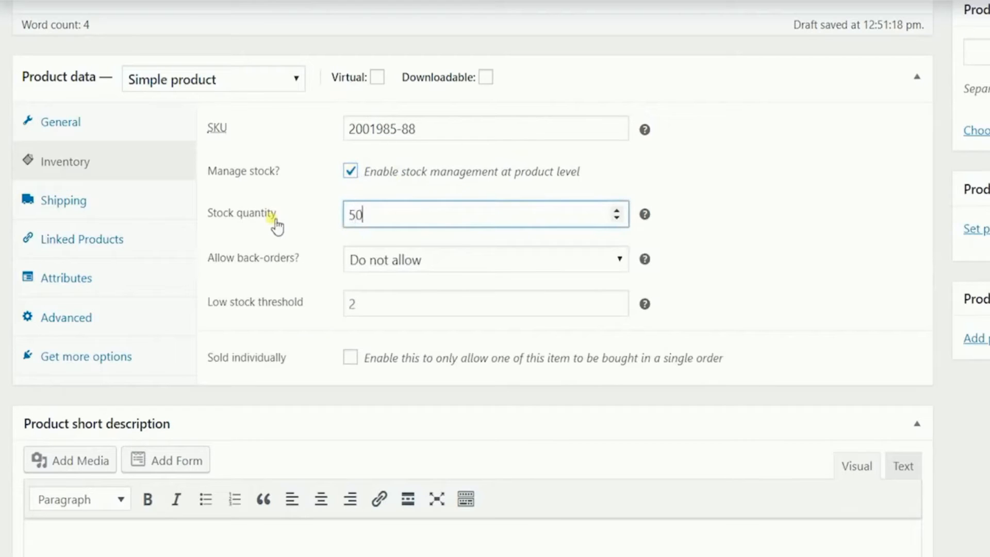
pyautogui.click(789, 233)
pyautogui.click(601, 258)
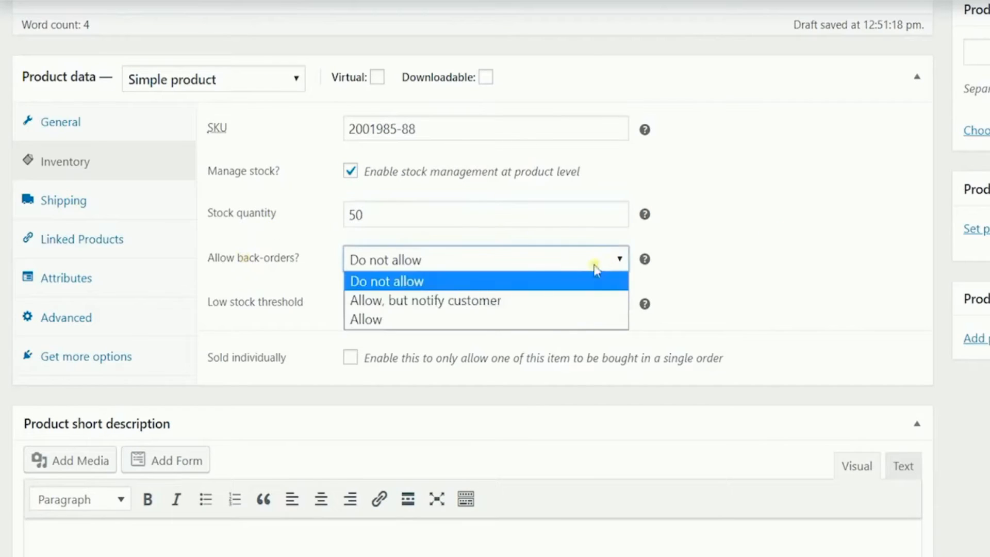
pyautogui.click(596, 267)
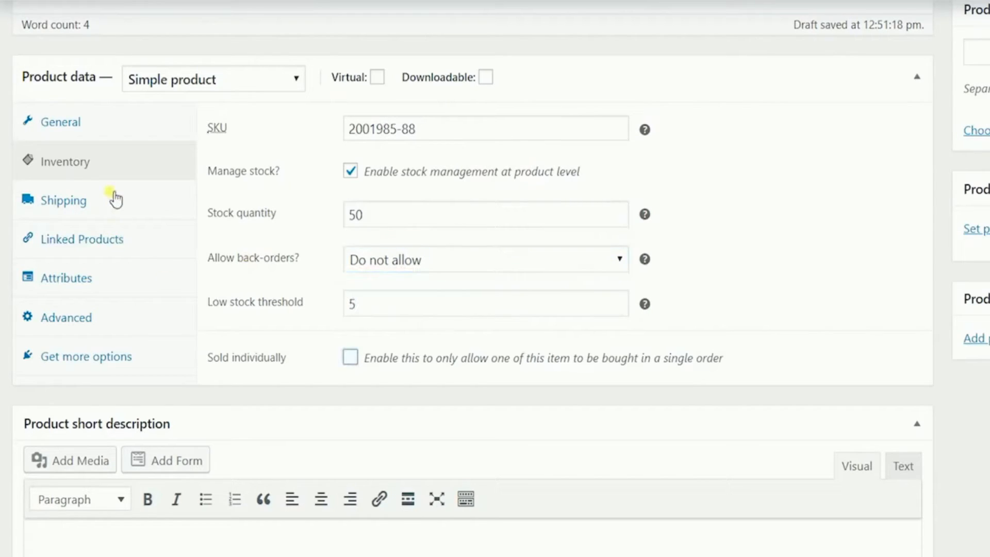
pyautogui.click(115, 197)
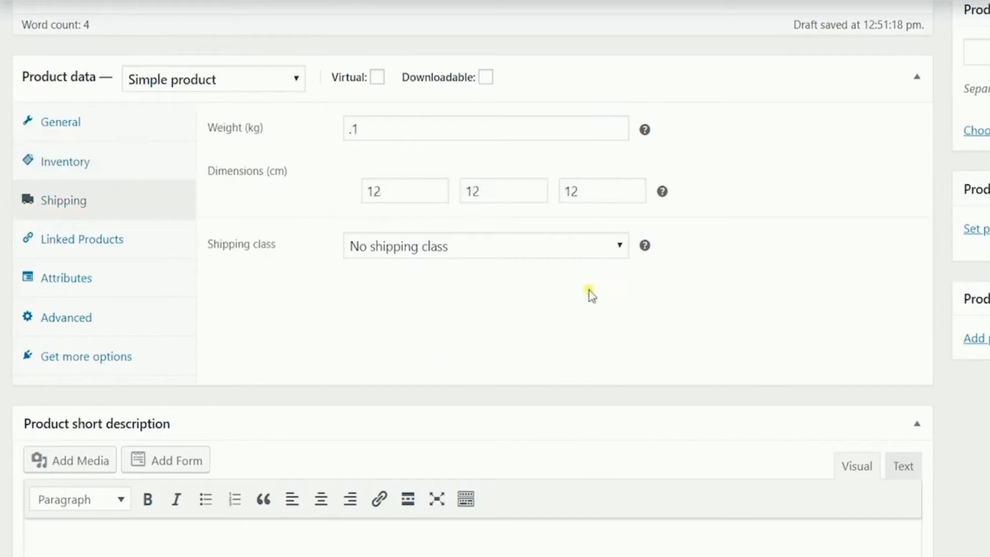
# Add and save custom attribute 'Heat Resistant' valued 'Heat Resistant up to 500 degrees Celcius'
pyautogui.click(93, 251)
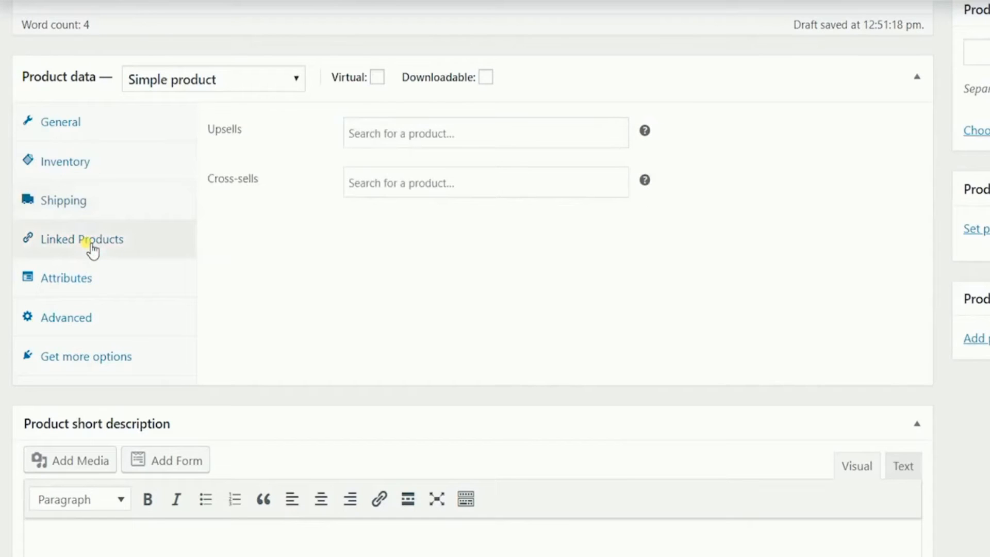
pyautogui.click(78, 278)
pyautogui.click(408, 133)
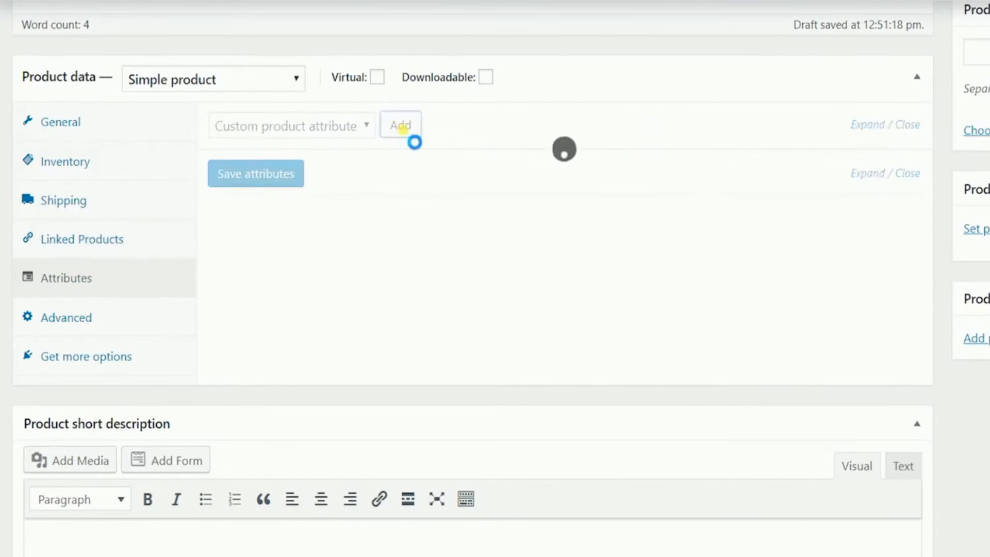
pyautogui.click(328, 243)
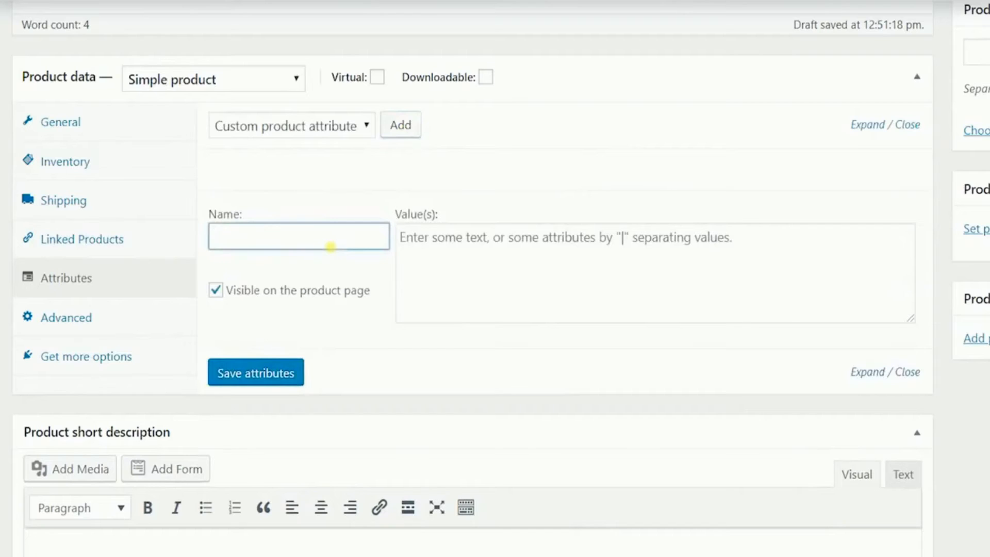
pyautogui.write('Heat Resistant')
pyautogui.press('Tab')
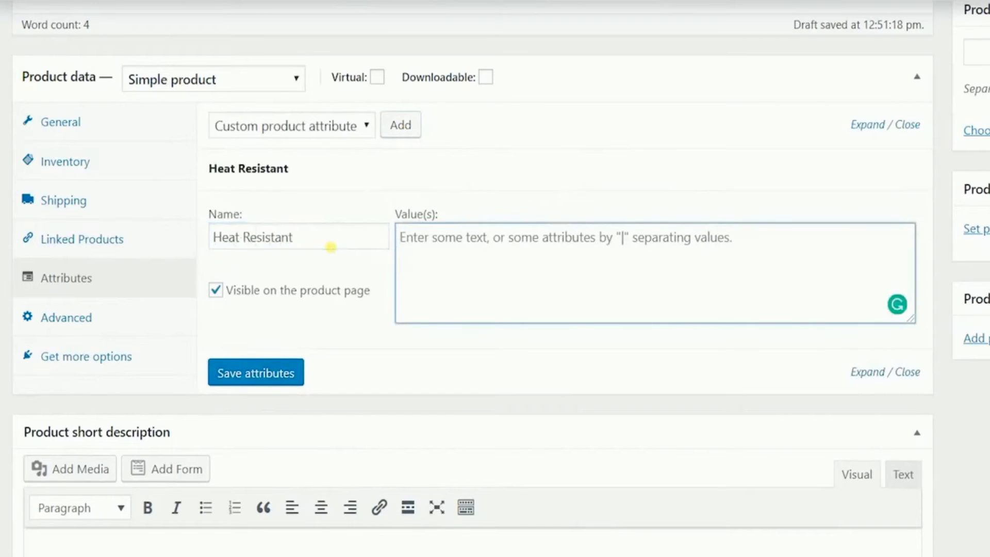
pyautogui.write('Heat R')
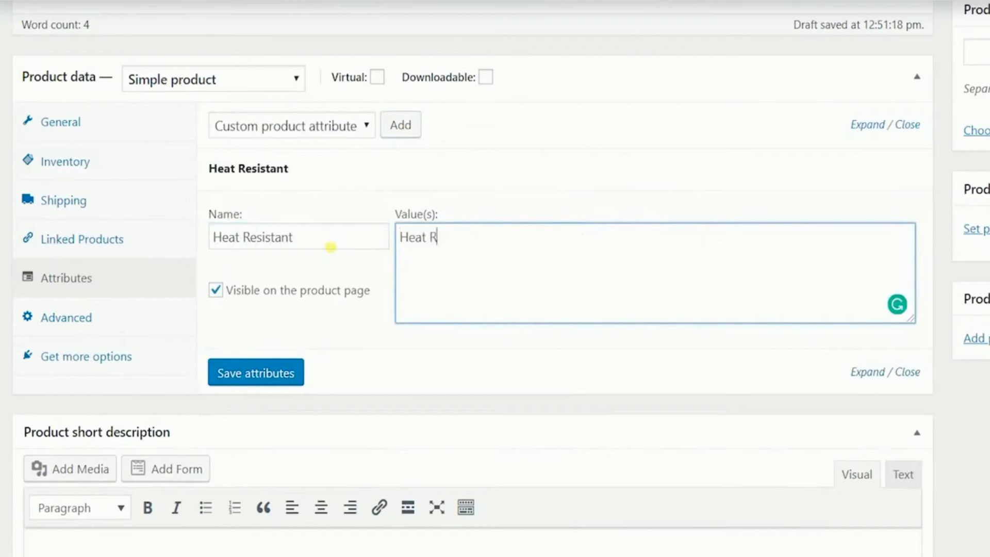
pyautogui.write('esistant up to ')
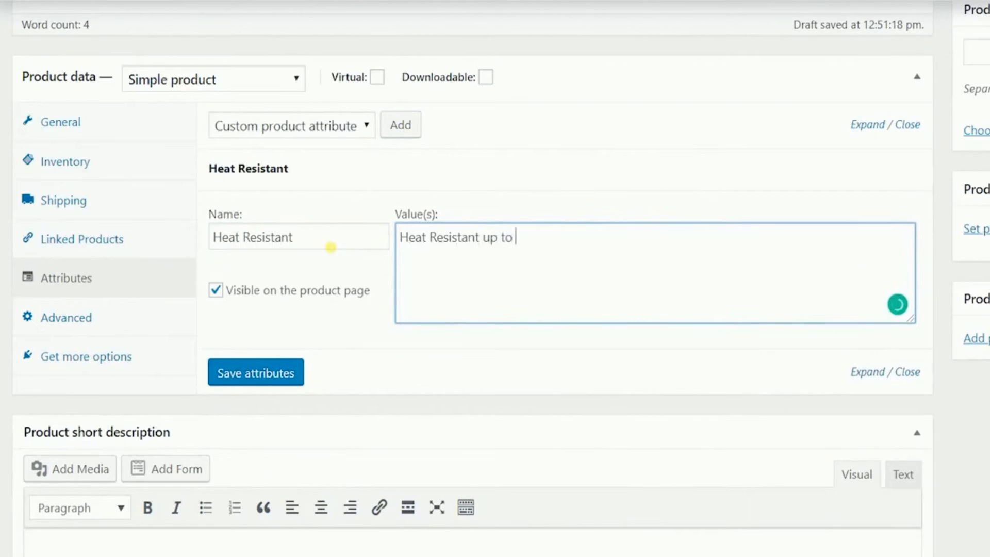
pyautogui.write('500 degrees Celcius')
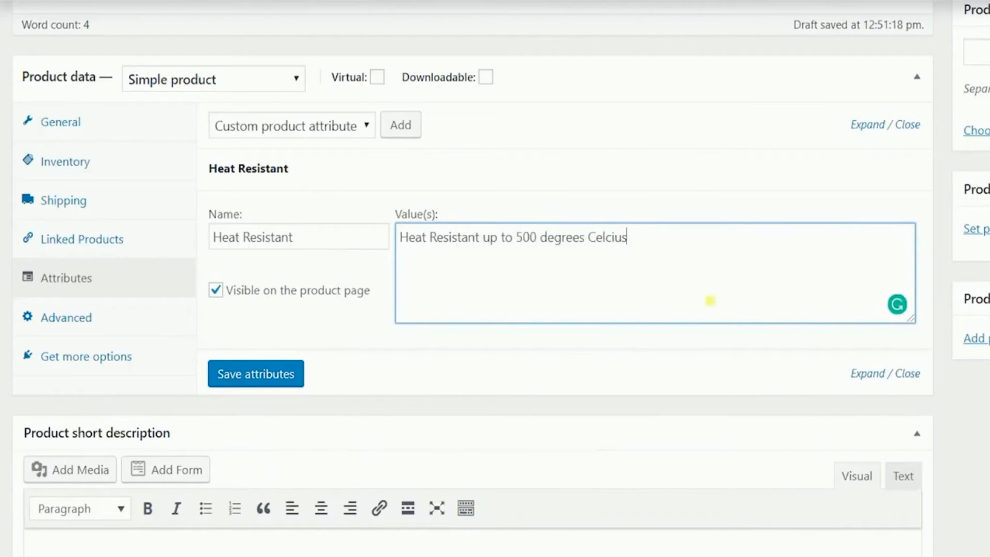
pyautogui.click(654, 355)
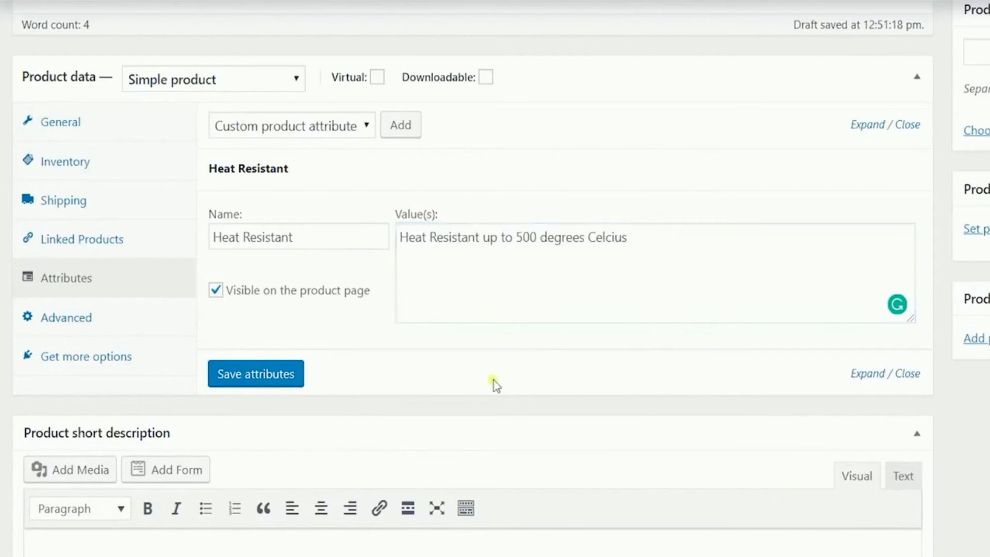
pyautogui.click(232, 375)
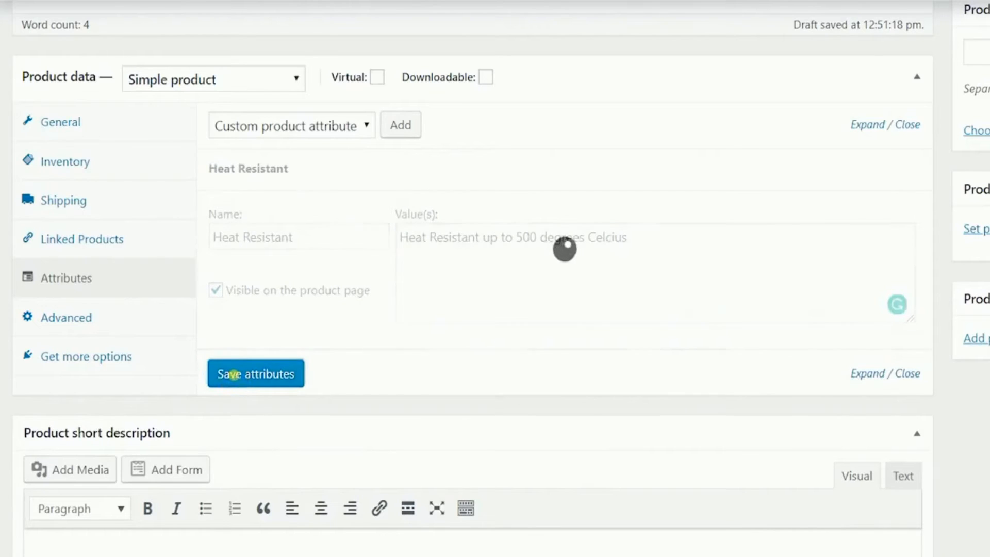
pyautogui.click(107, 319)
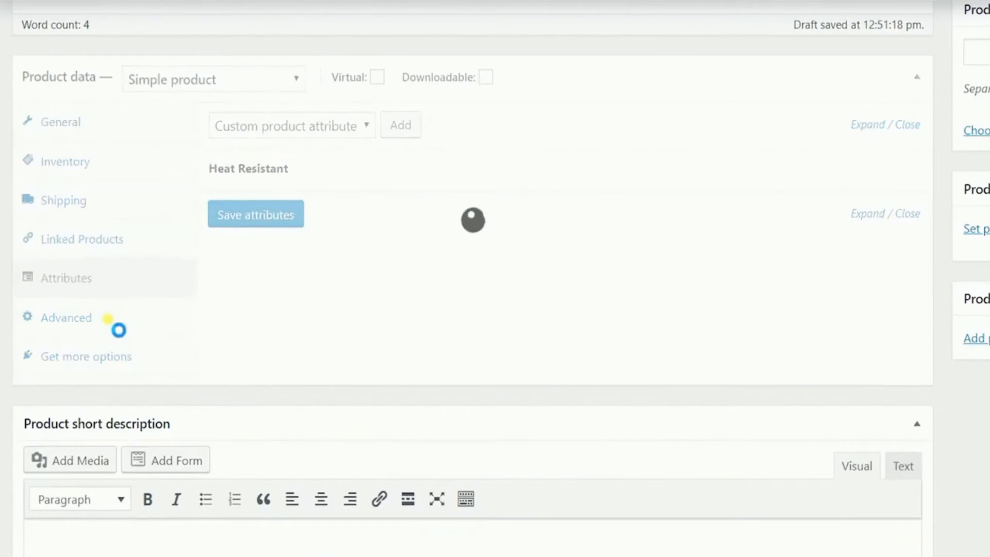
# Write a purchase note thanking buyers and giving the support phone number for damaged products
pyautogui.click(112, 321)
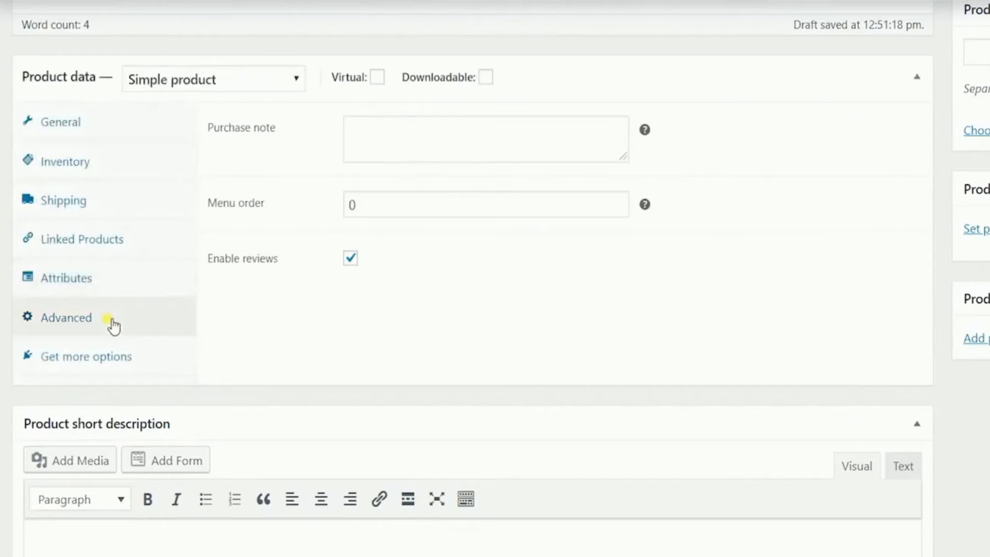
pyautogui.click(375, 155)
pyautogui.write('Thank yo')
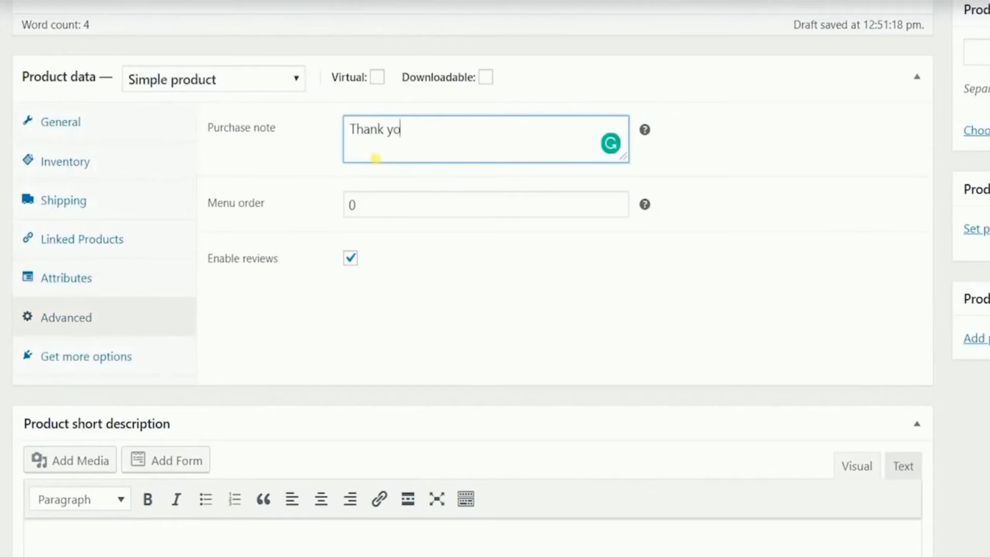
pyautogui.write('u for purchasing. You')
pyautogui.press('BackSpace')
pyautogui.press('BackSpace')
pyautogui.press('BackSpace')
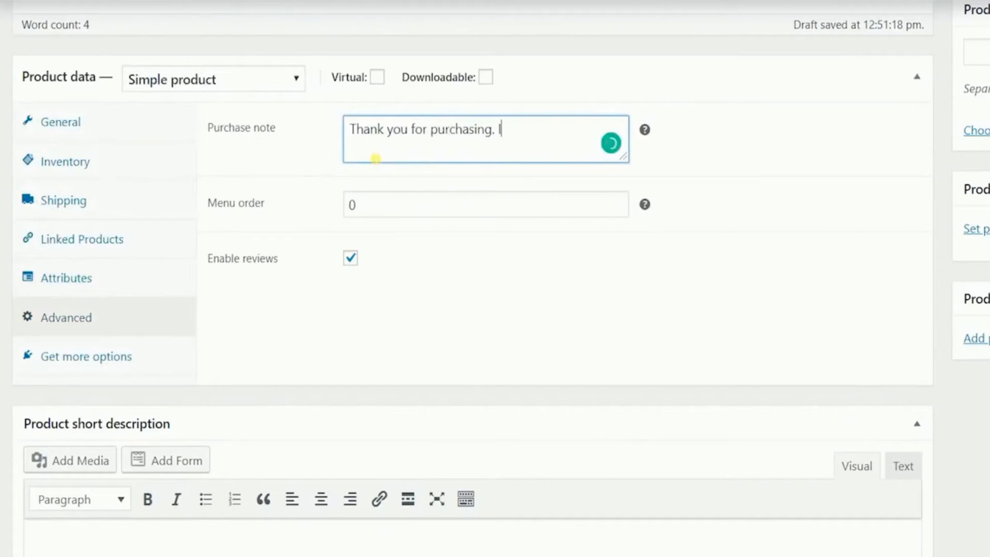
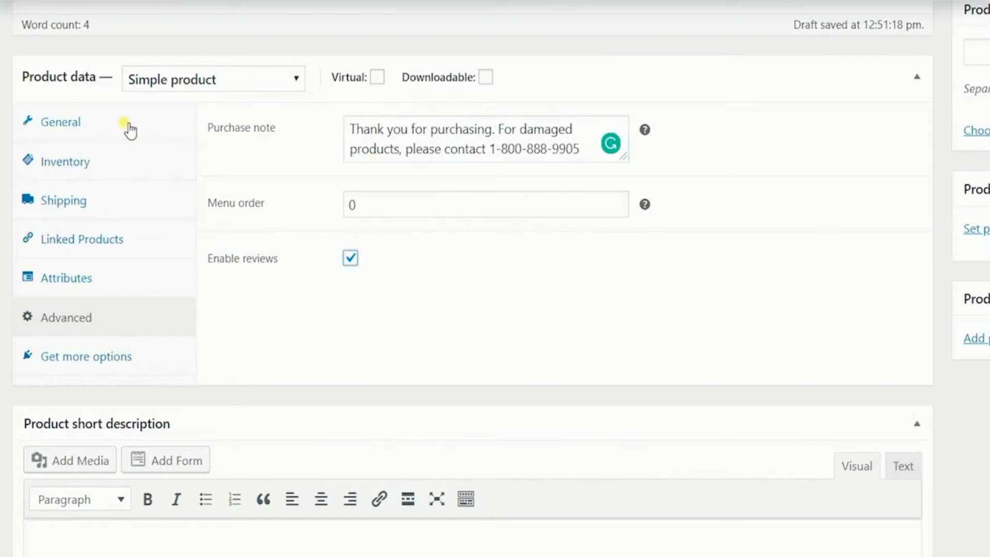
pyautogui.click(129, 130)
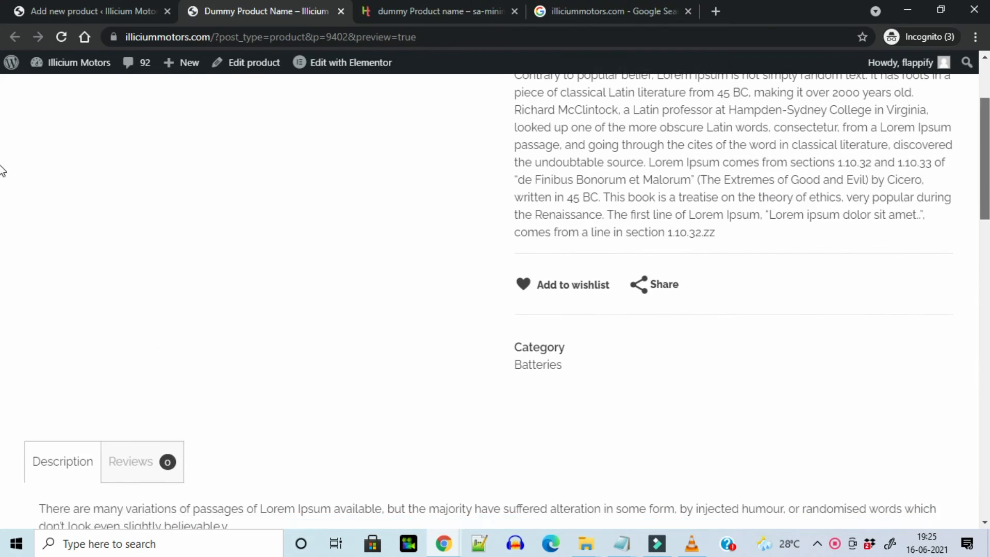
pyautogui.scroll(3, 826, 205)
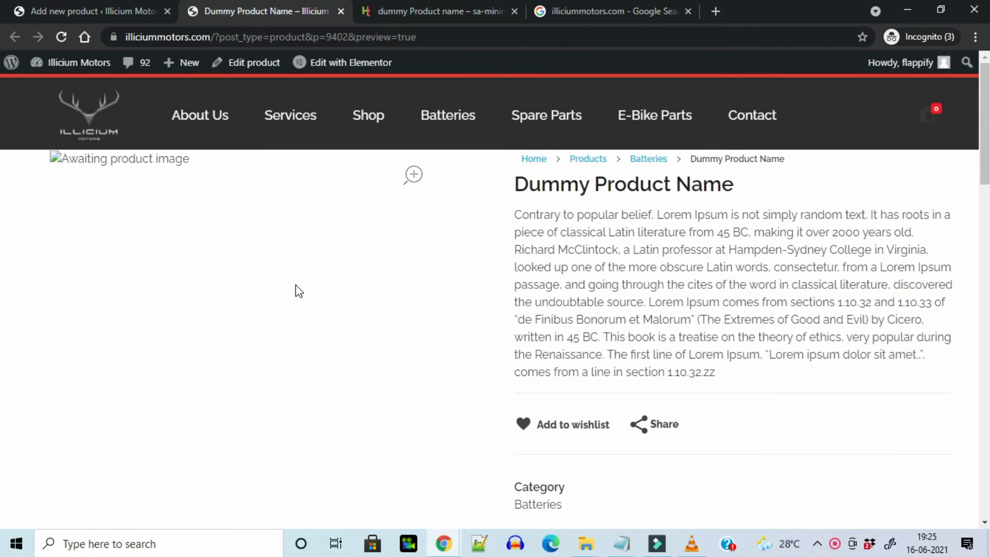
pyautogui.scroll(-5, 3, 172)
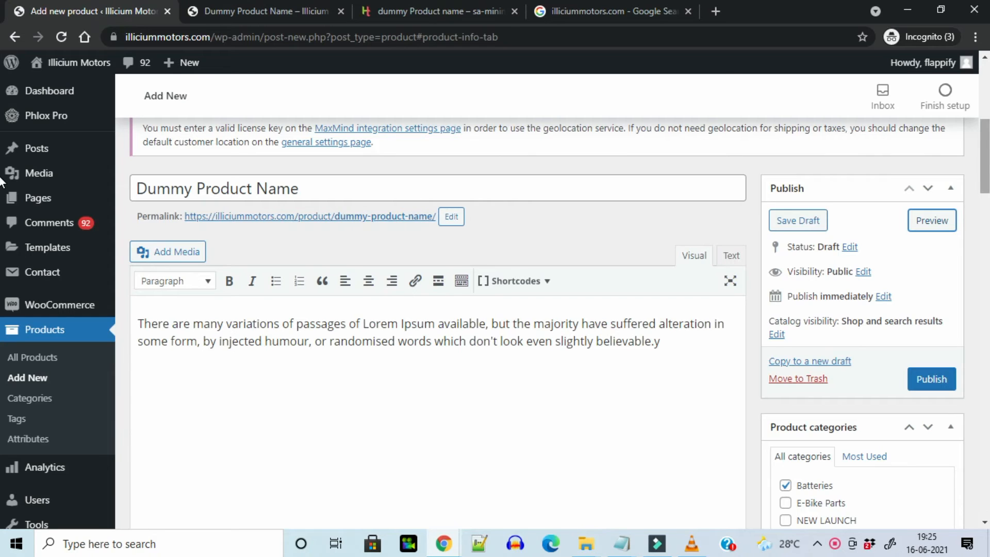
pyautogui.scroll(-5, 2, 181)
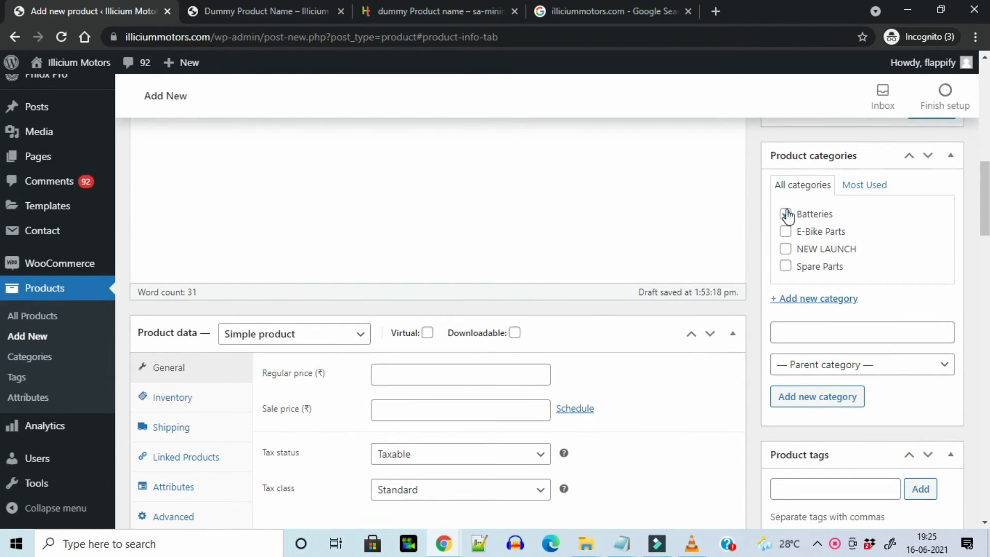
# Create and assign a new 'dummy categories' product category
pyautogui.click(785, 232)
pyautogui.click(786, 232)
pyautogui.click(858, 331)
pyautogui.write('dummy categories')
pyautogui.click(828, 401)
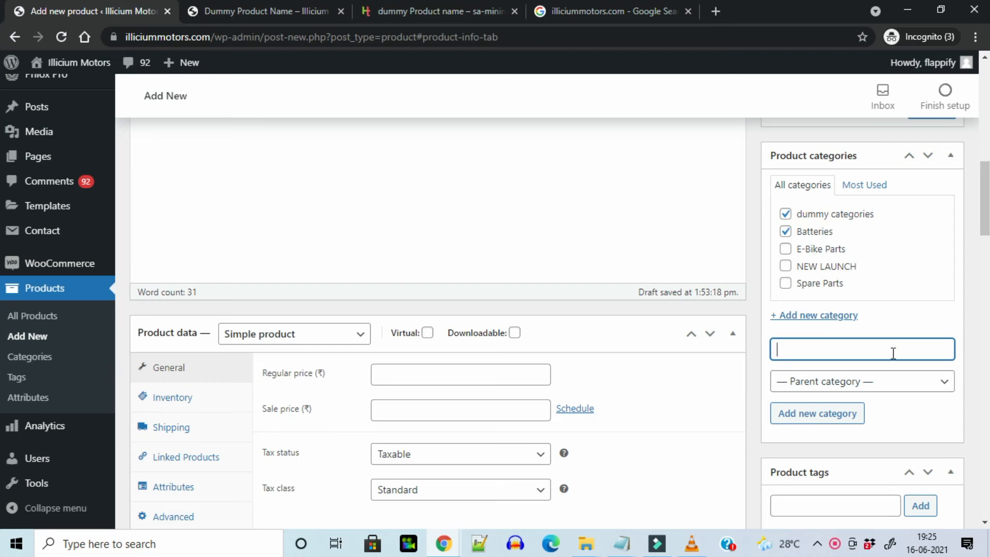
pyautogui.scroll(-5, 3, 216)
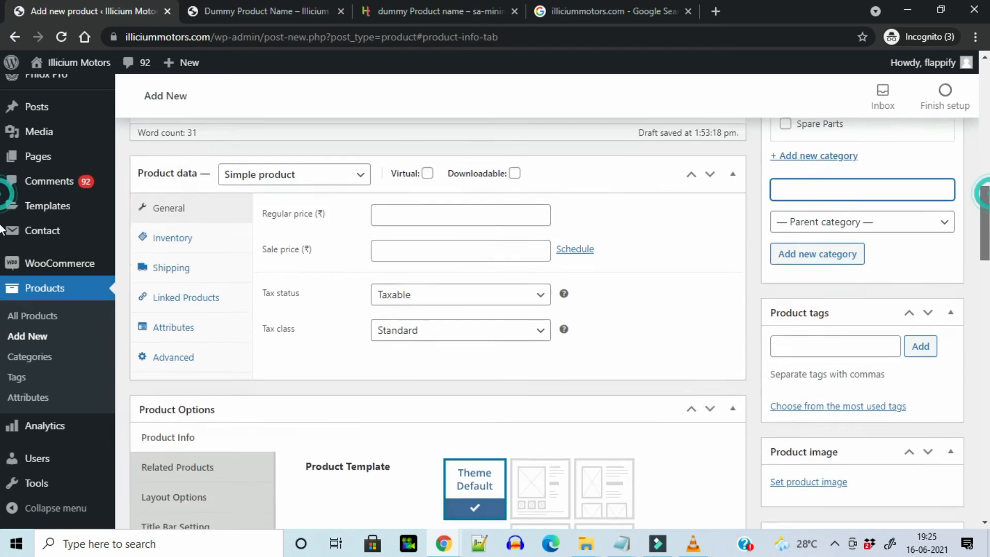
# Add the product tags 'product' and 'dummy categories'
pyautogui.click(873, 282)
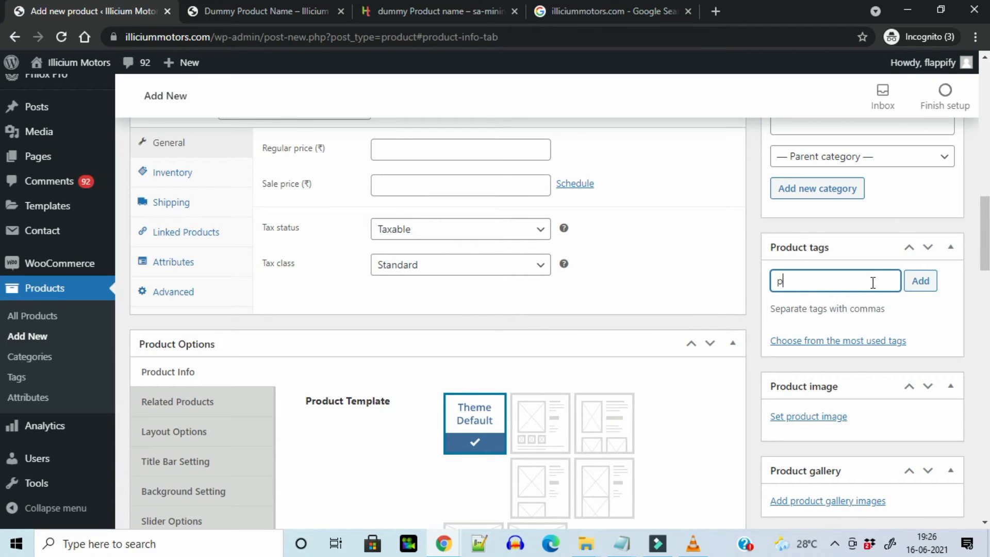
pyautogui.write('produ')
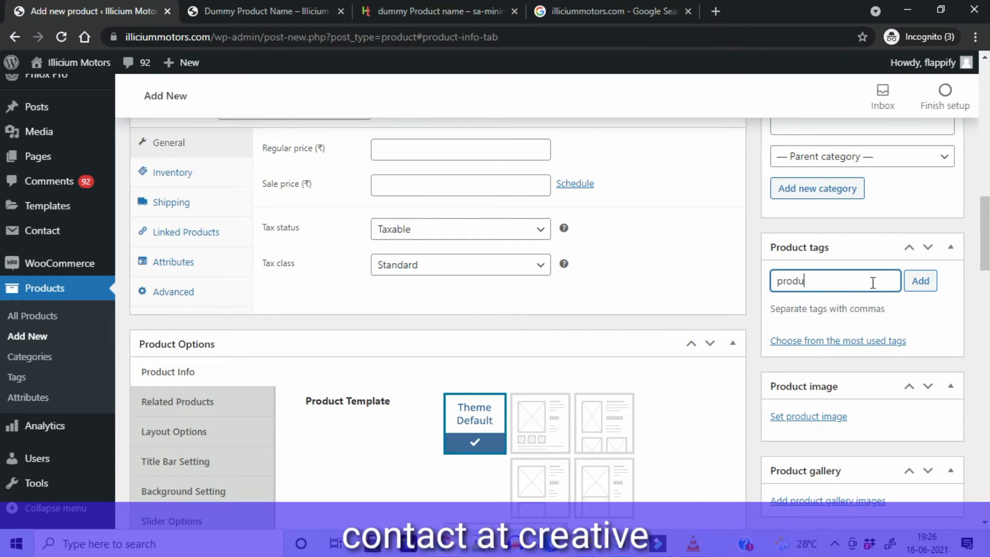
pyautogui.write('ct')
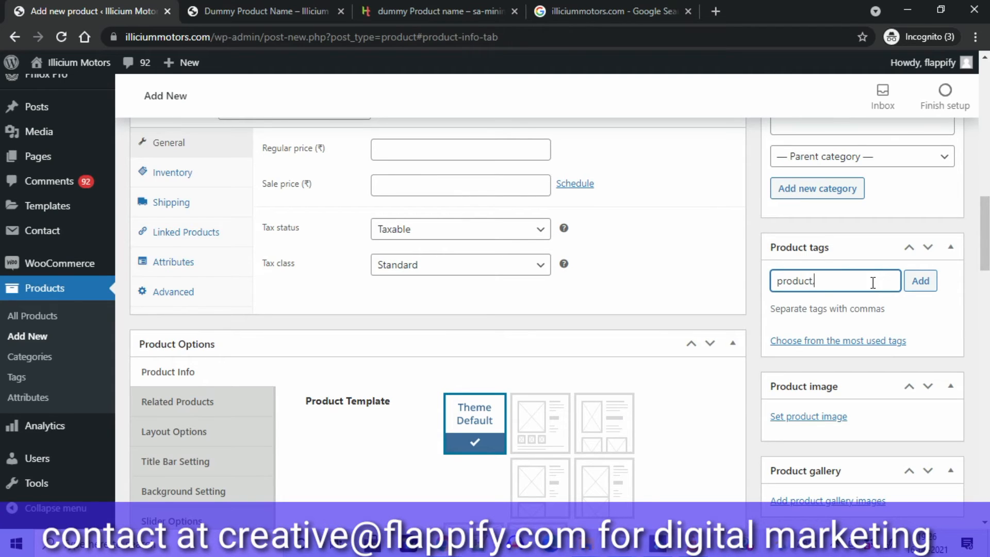
pyautogui.click(907, 286)
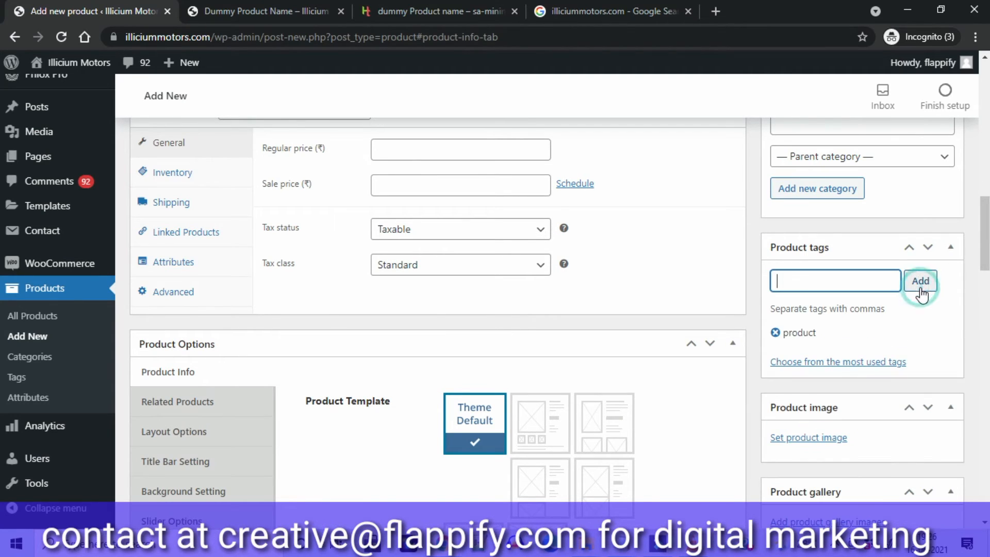
pyautogui.write('dummy categories')
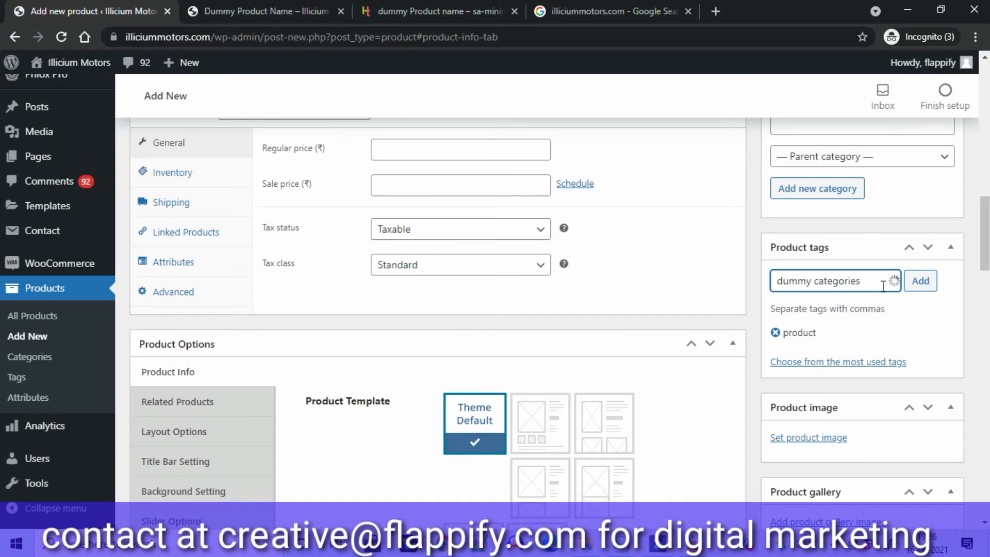
pyautogui.click(915, 289)
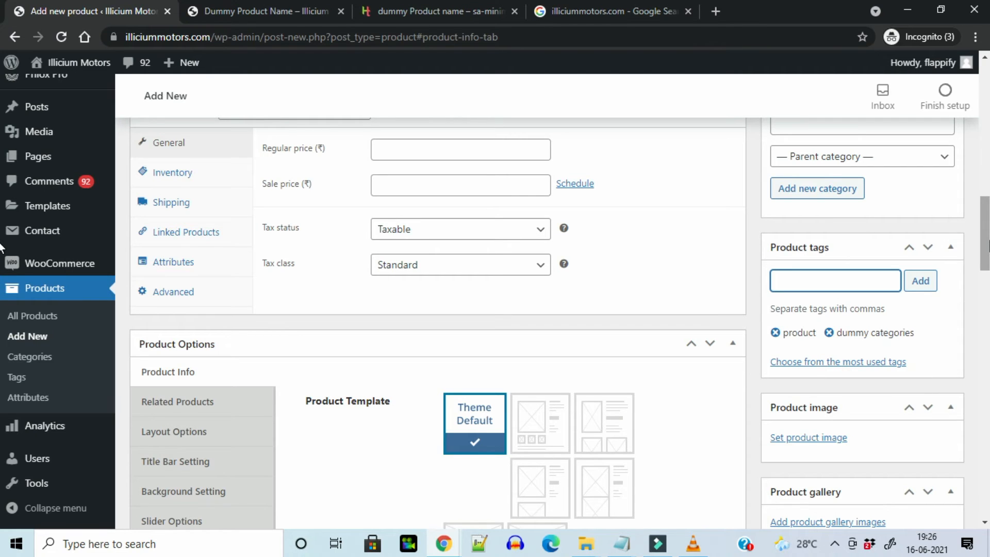
pyautogui.moveTo(987, 247); pyautogui.dragTo(988, 276)
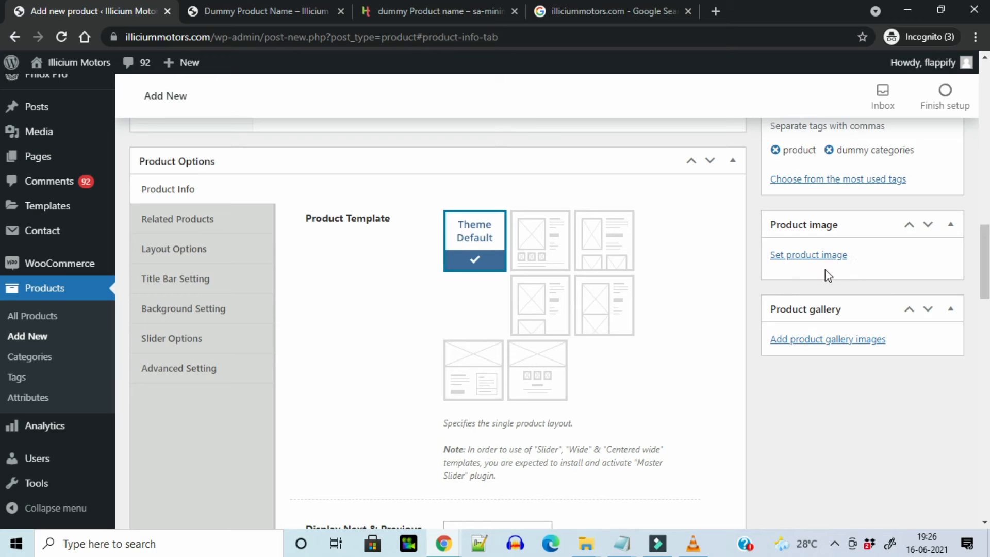
# Pick the black drone photo from the Media Library for the product image
pyautogui.click(810, 256)
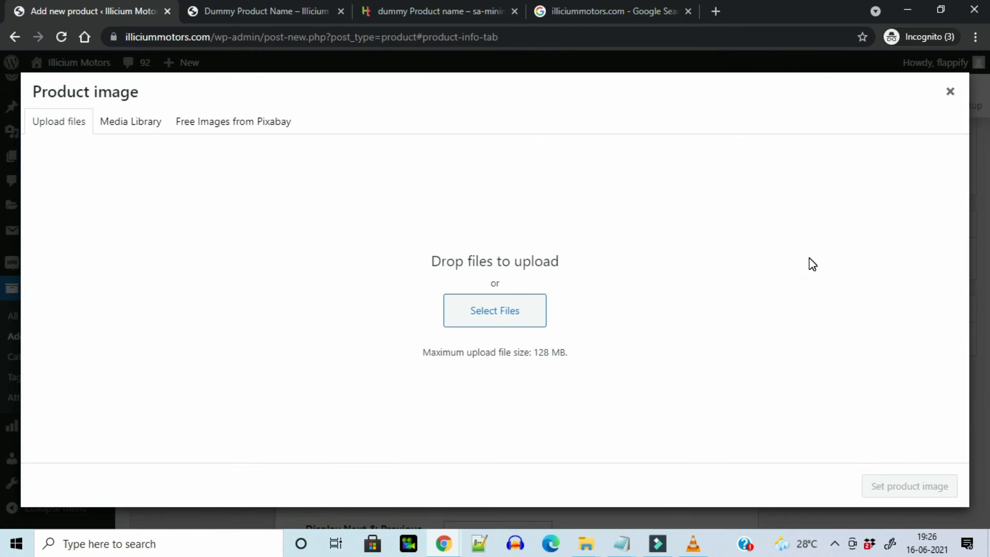
pyautogui.click(139, 126)
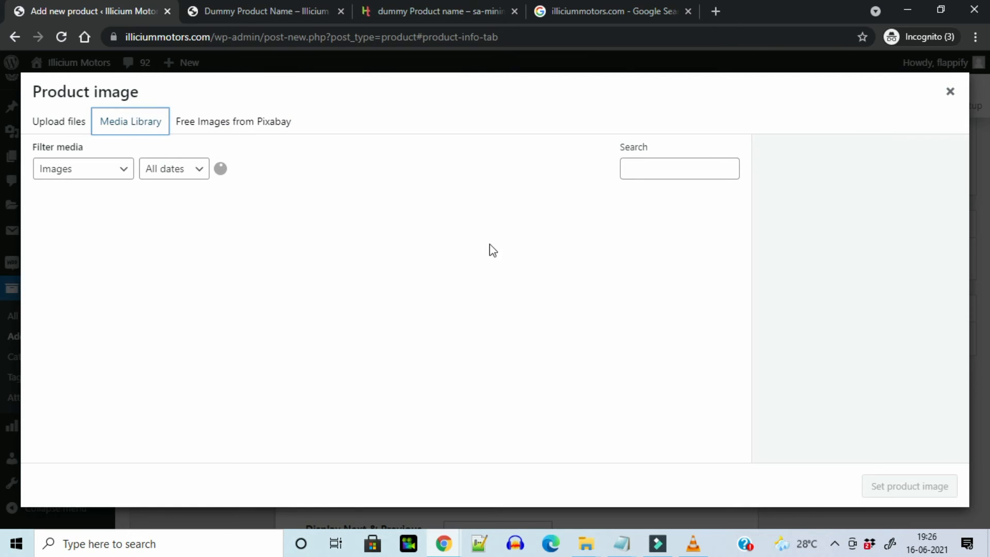
pyautogui.click(886, 359)
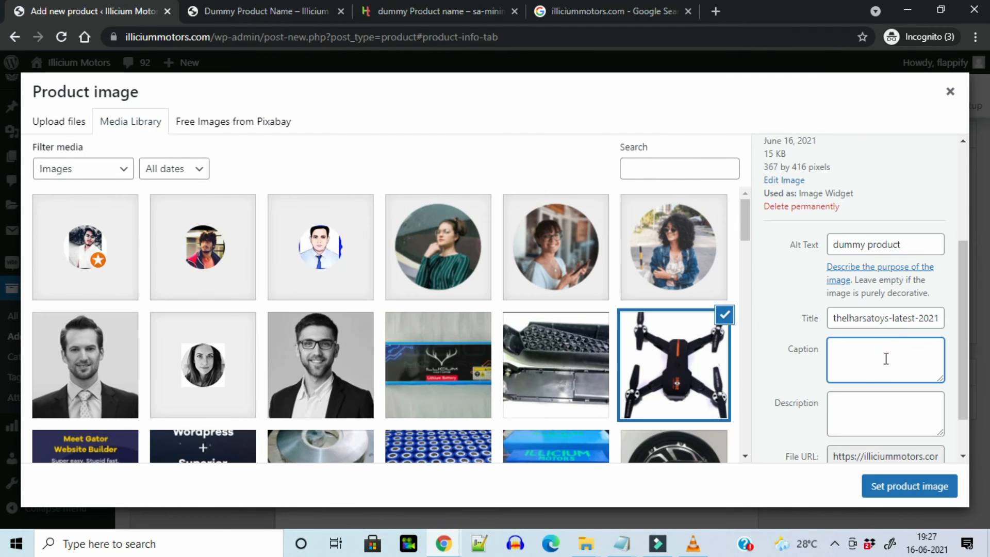
# Copy the alt text 'dummy product' into the caption and set the drone photo as product image
pyautogui.click(908, 247)
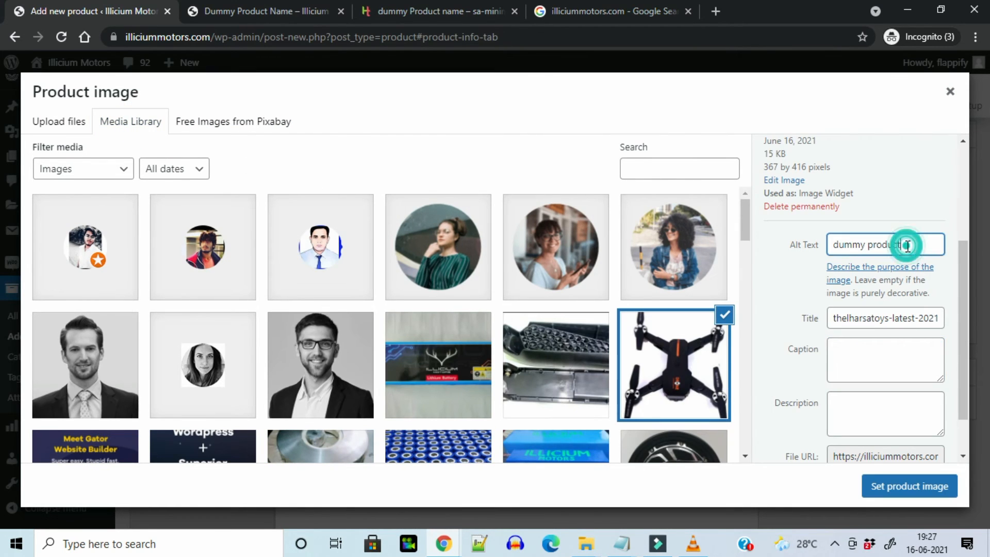
pyautogui.tripleClick(907, 247)
pyautogui.hotkey('ctrl', 'c')
pyautogui.click(891, 375)
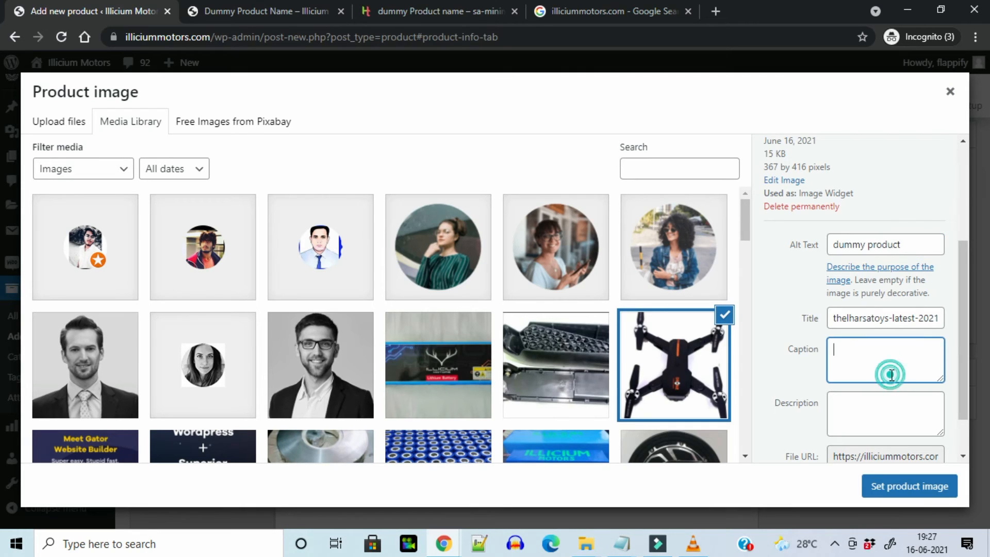
pyautogui.hotkey('ctrl', 'v')
pyautogui.click(903, 415)
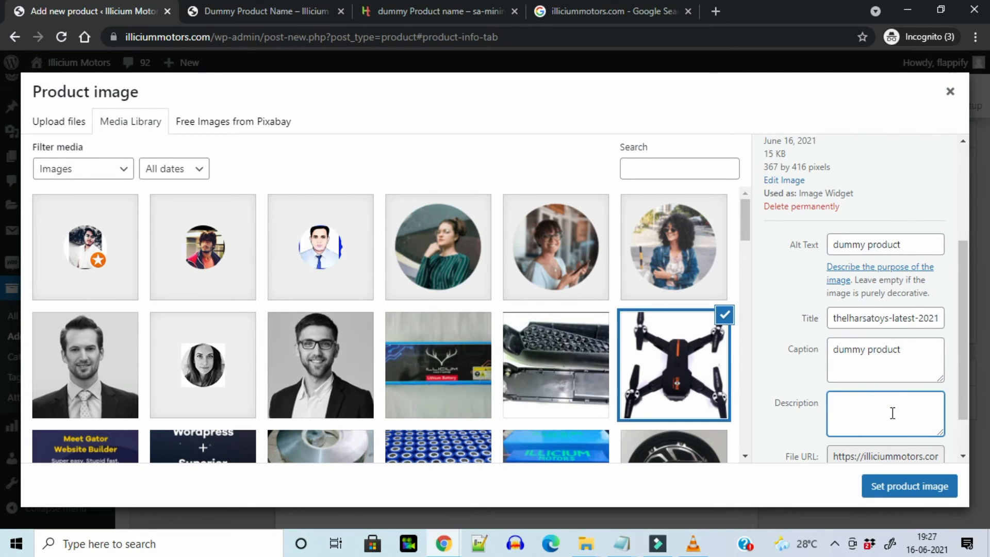
pyautogui.click(893, 413)
pyautogui.moveTo(965, 401); pyautogui.dragTo(974, 449)
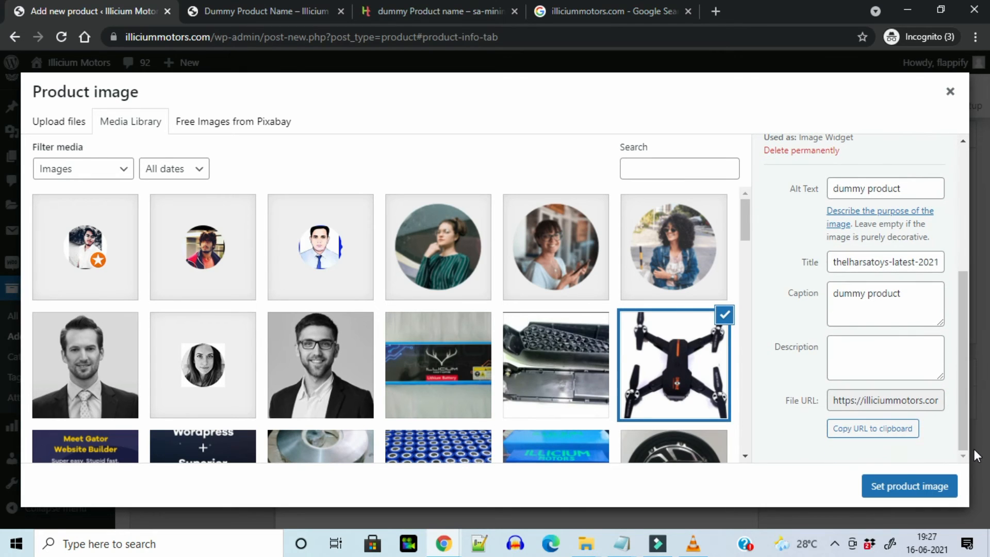
pyautogui.click(927, 492)
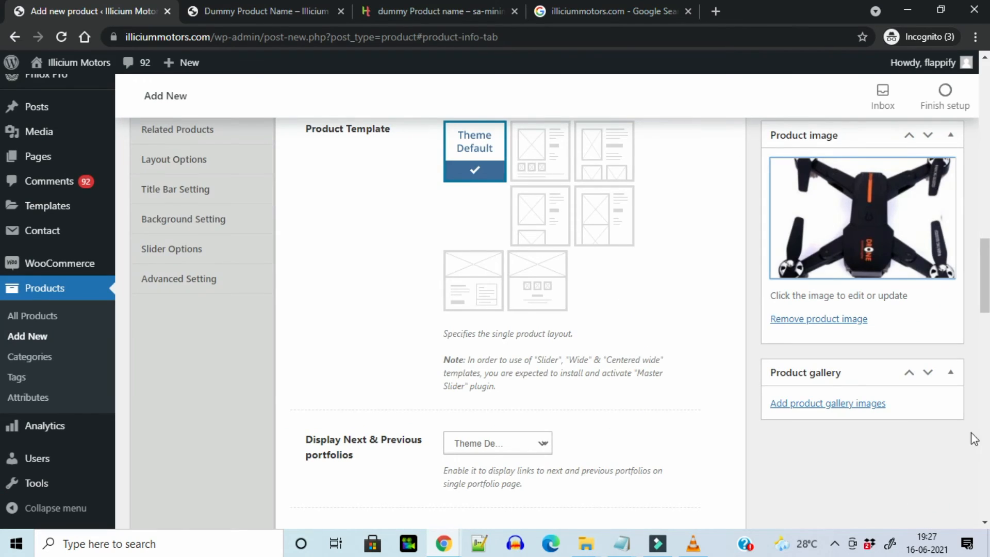
# Upload five appliance photos into the product gallery, then publish Dummy Product Name
pyautogui.scroll(-2, 3, 291)
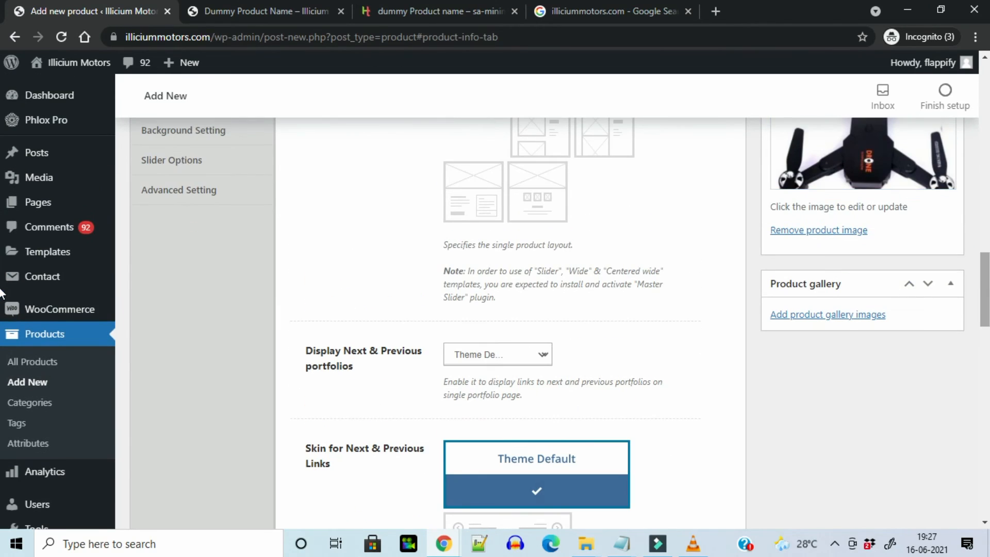
pyautogui.click(842, 316)
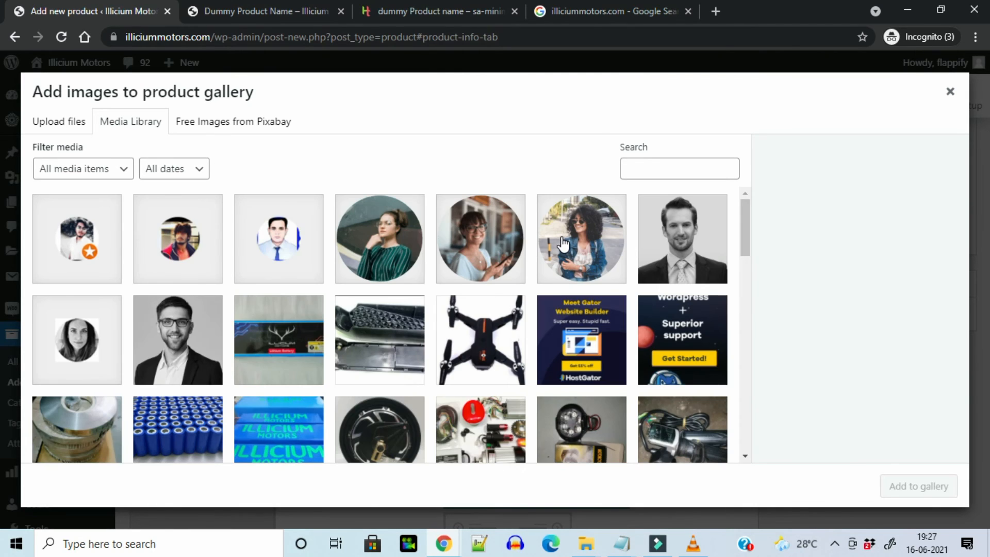
pyautogui.click(67, 127)
pyautogui.click(493, 309)
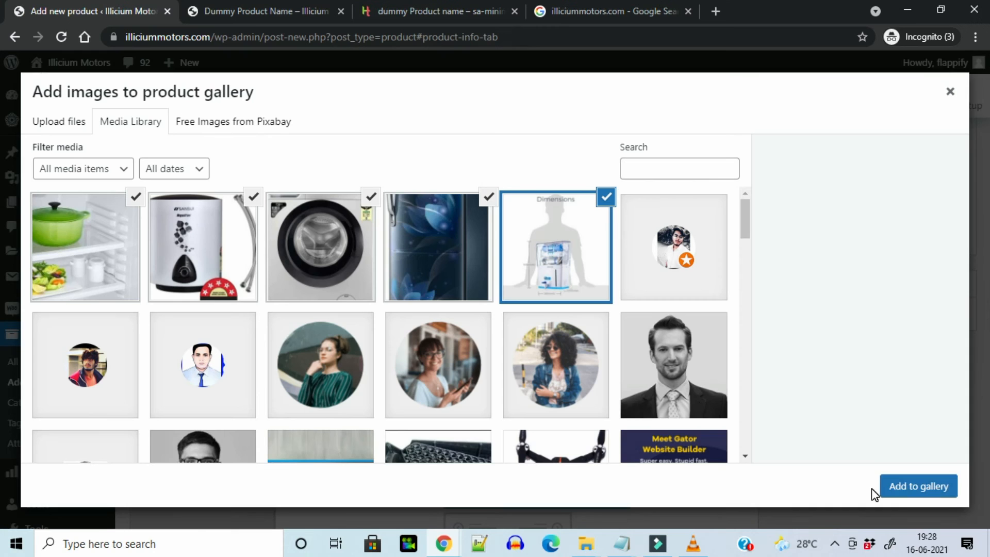
pyautogui.click(916, 488)
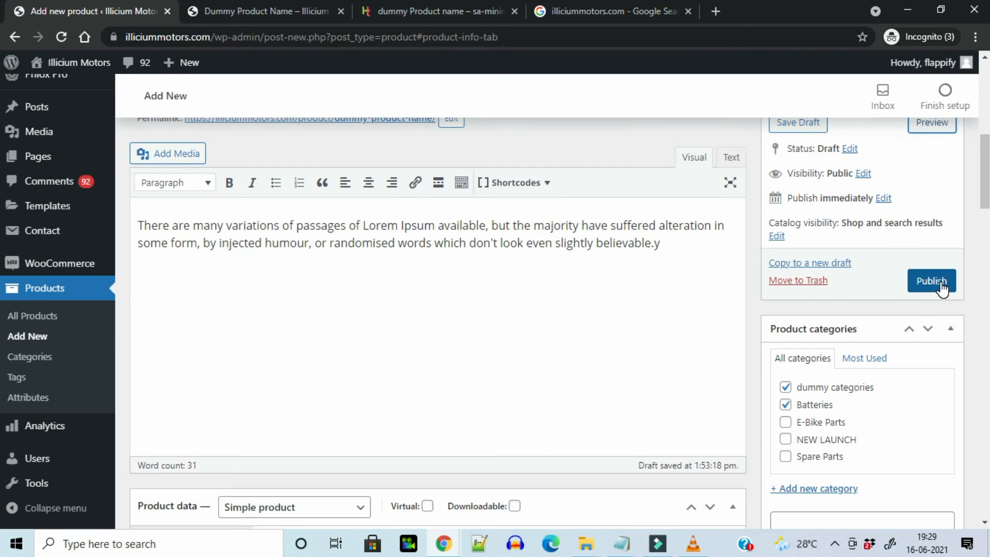
pyautogui.click(933, 281)
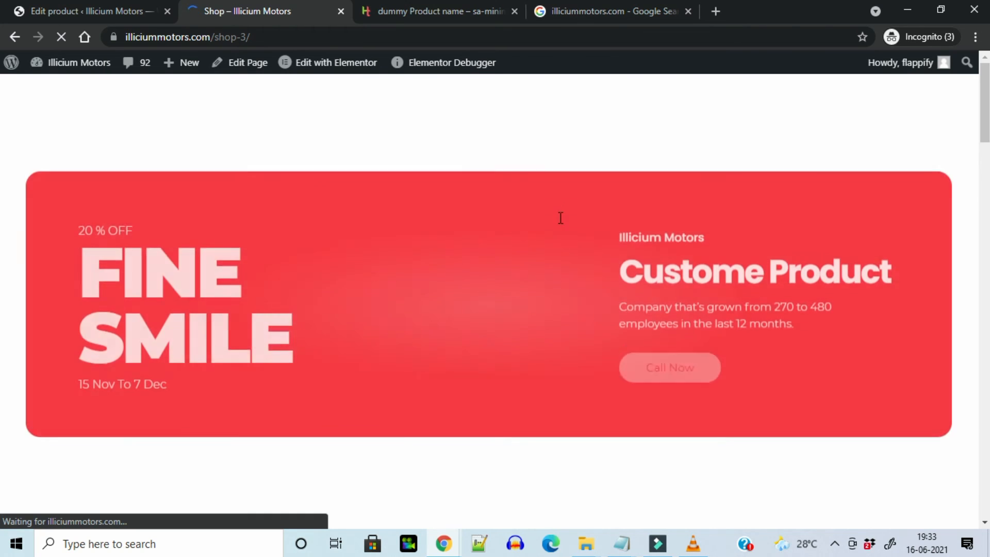
# Open Dummy Product Name from the Shop page and add it to the cart
pyautogui.scroll(-3, 560, 217)
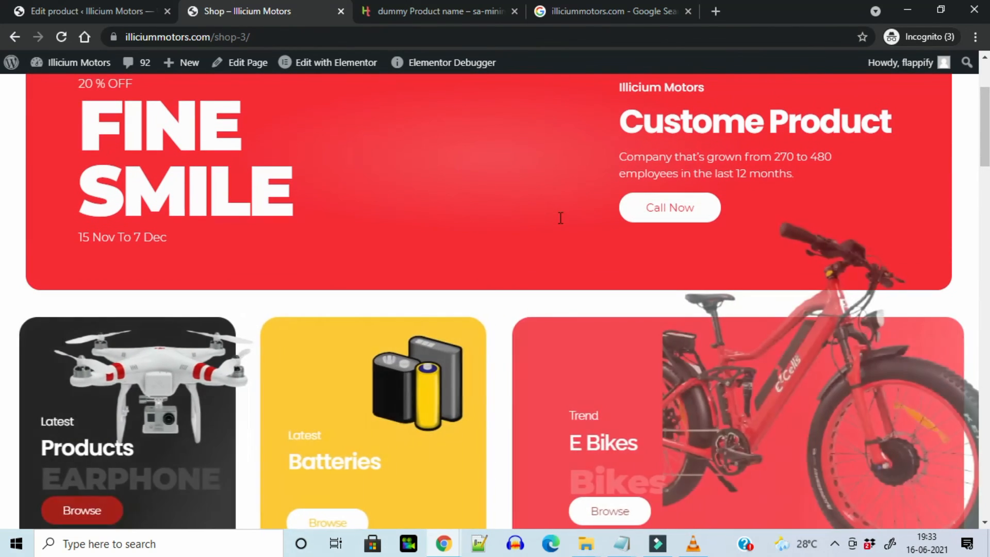
pyautogui.scroll(-5, 559, 217)
pyautogui.click(84, 360)
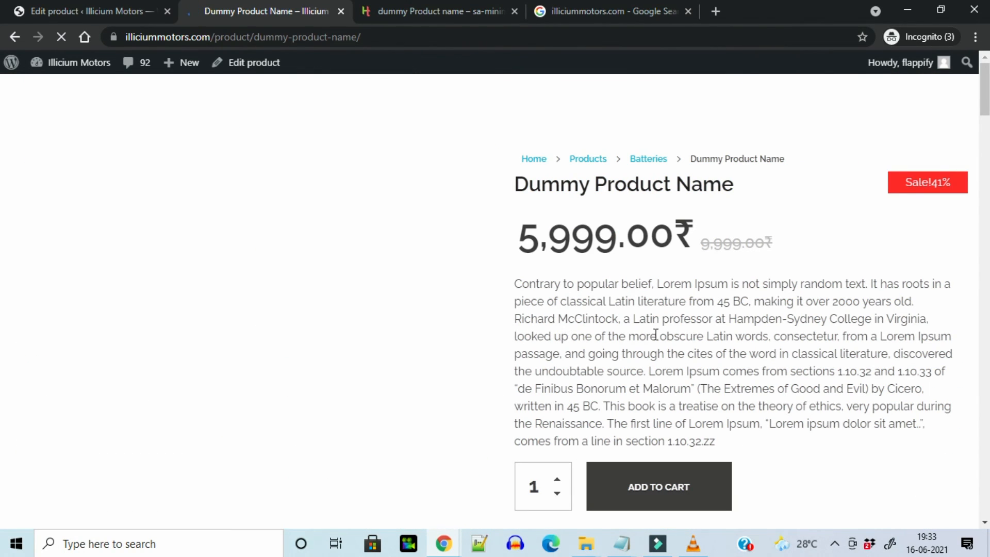
pyautogui.click(659, 487)
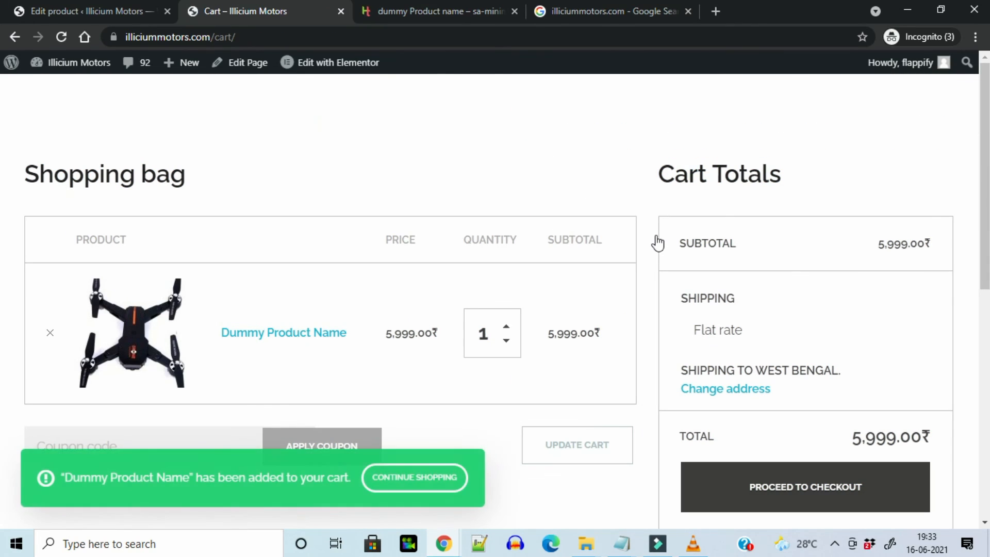
# Proceed to checkout and select Cash on delivery as the payment method
pyautogui.scroll(-4, 657, 241)
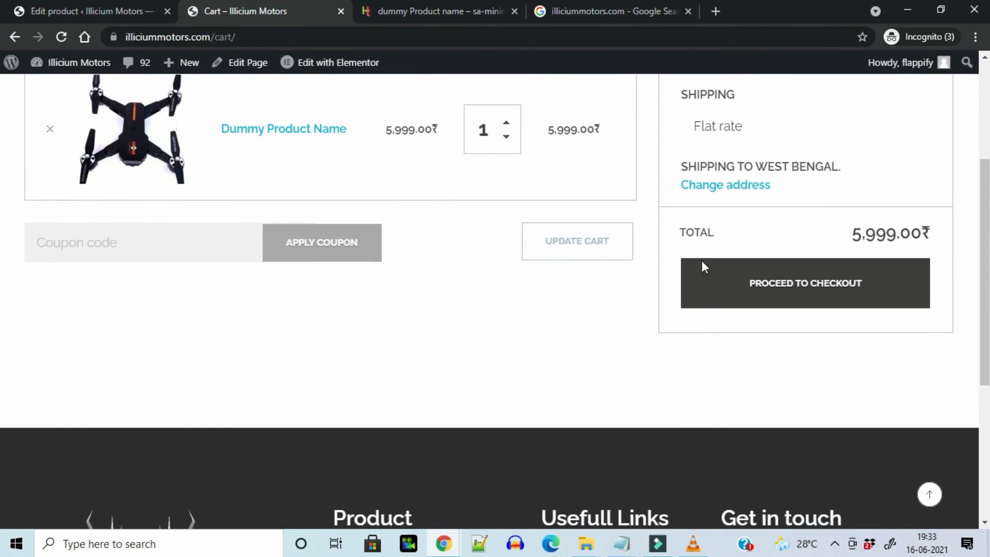
pyautogui.click(738, 292)
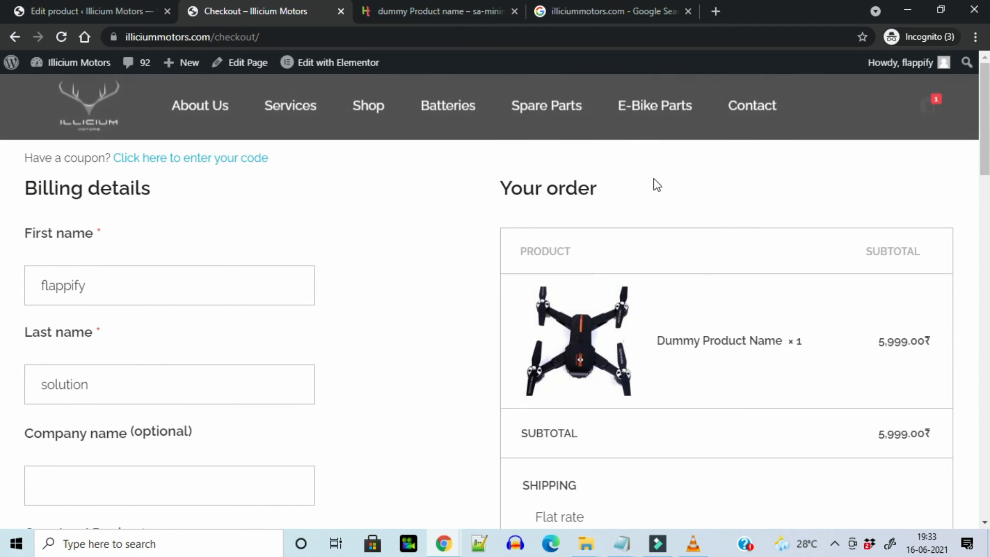
pyautogui.scroll(-8, 657, 185)
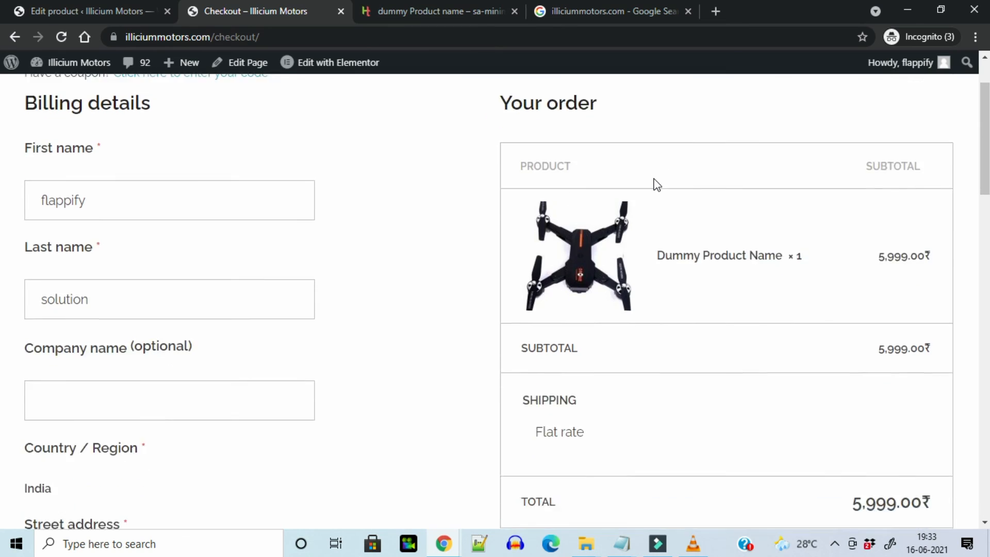
pyautogui.scroll(-1, 656, 184)
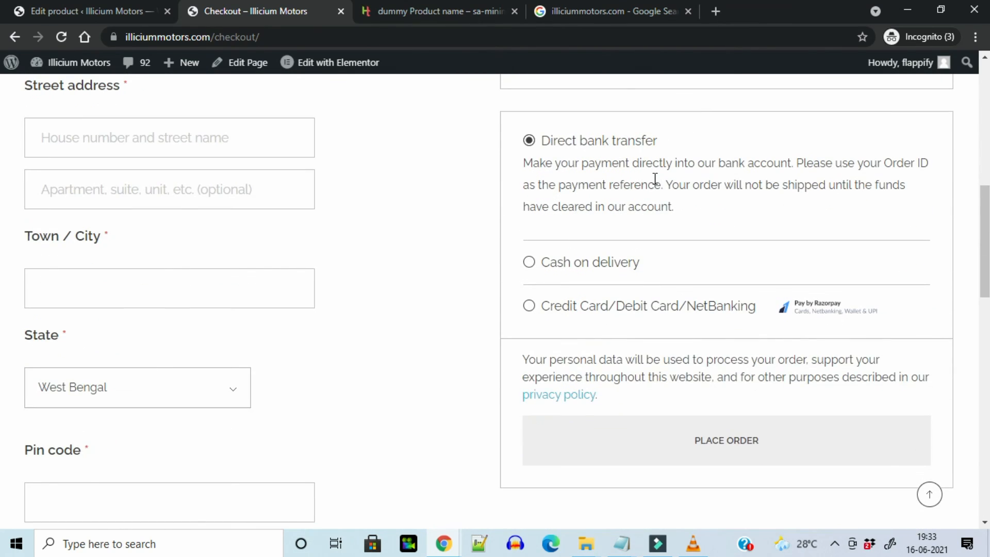
pyautogui.click(531, 263)
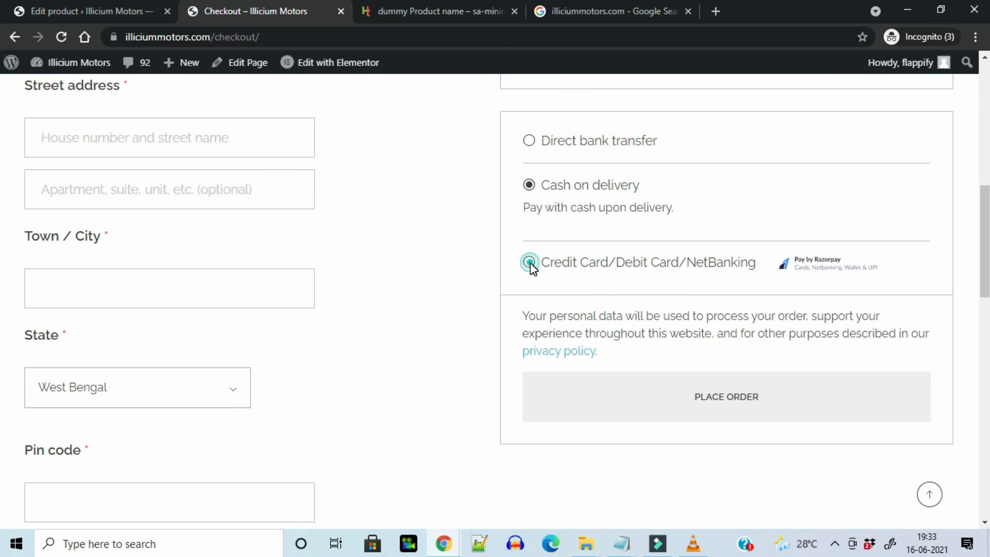
pyautogui.click(530, 263)
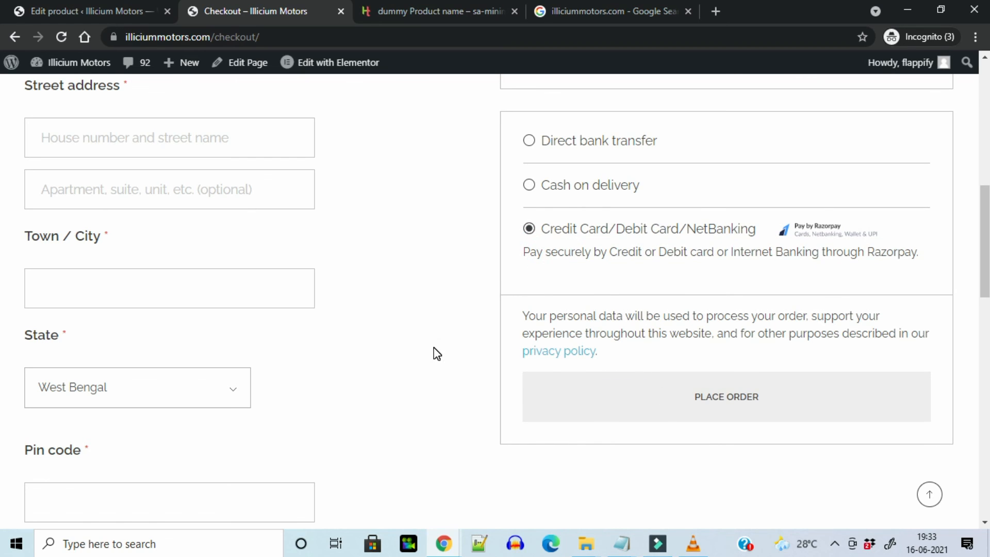
pyautogui.press('Up')
pyautogui.scroll(5, 438, 330)
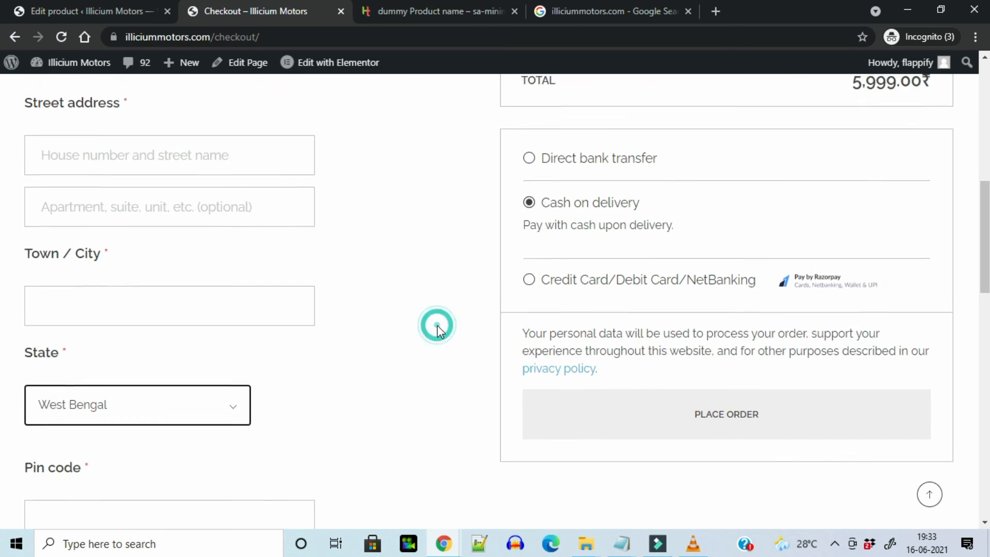
pyautogui.scroll(3, 355, 360)
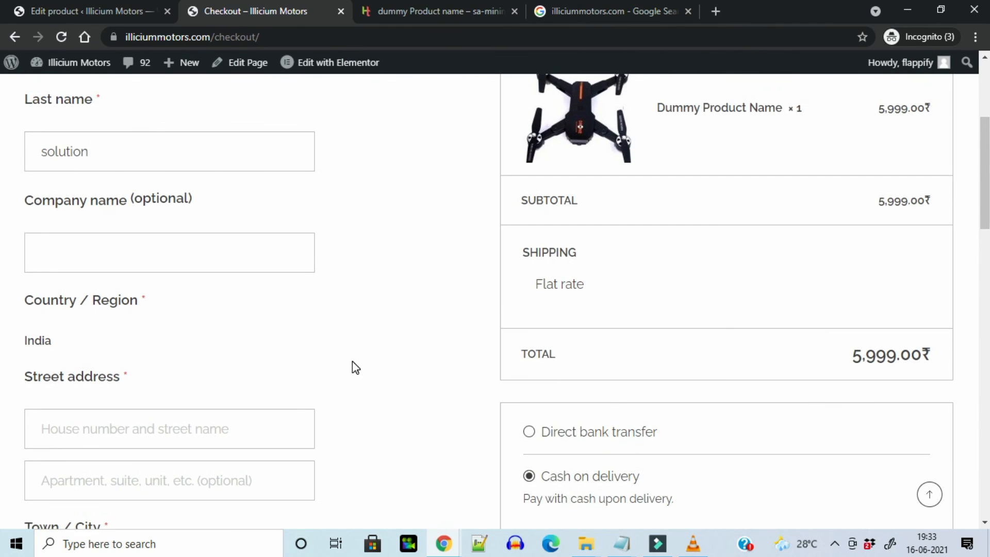
pyautogui.scroll(-10, 356, 367)
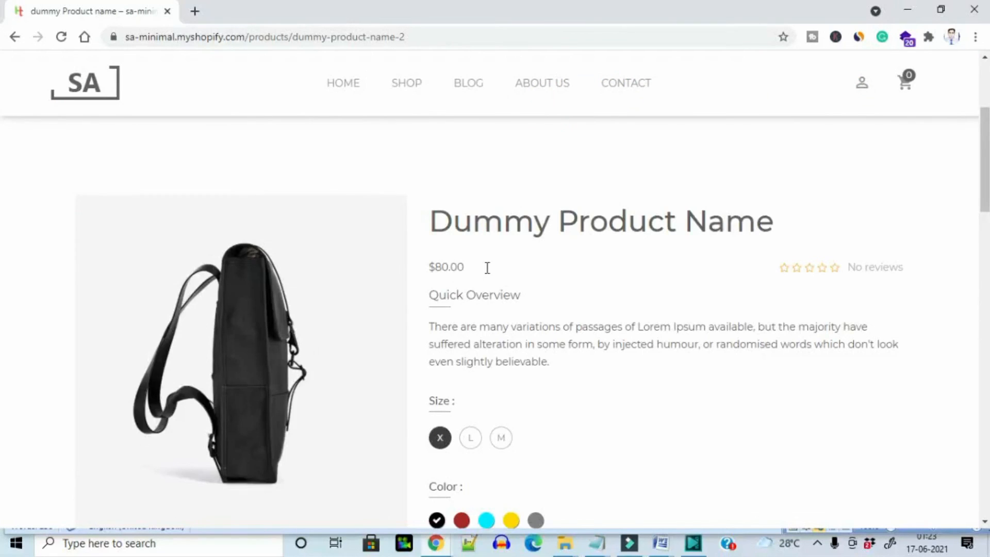
# Enlarge the fourth Dummy Product Name photo and scroll down to its More Info description
pyautogui.scroll(-2, 487, 268)
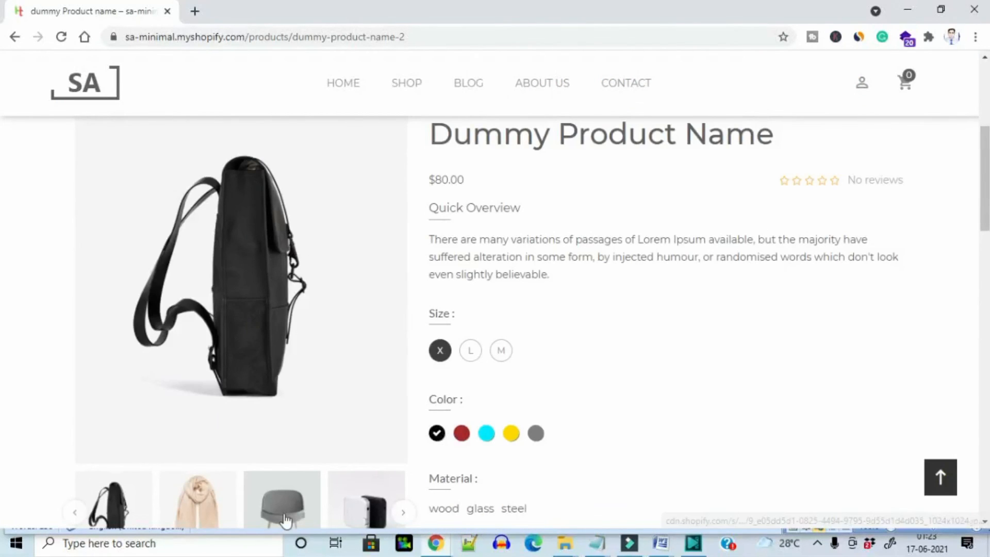
pyautogui.click(376, 512)
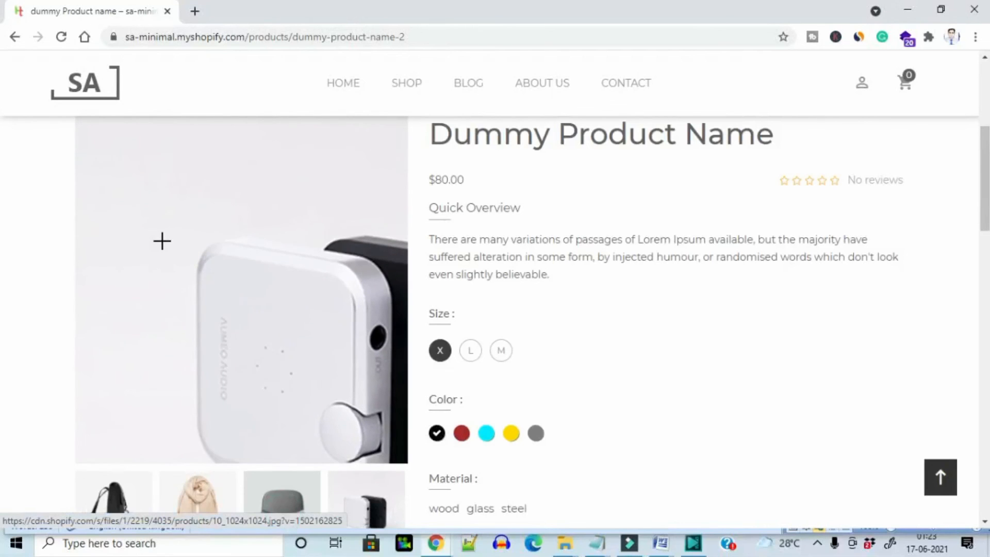
pyautogui.scroll(-6, 164, 240)
pyautogui.scroll(-7, 164, 249)
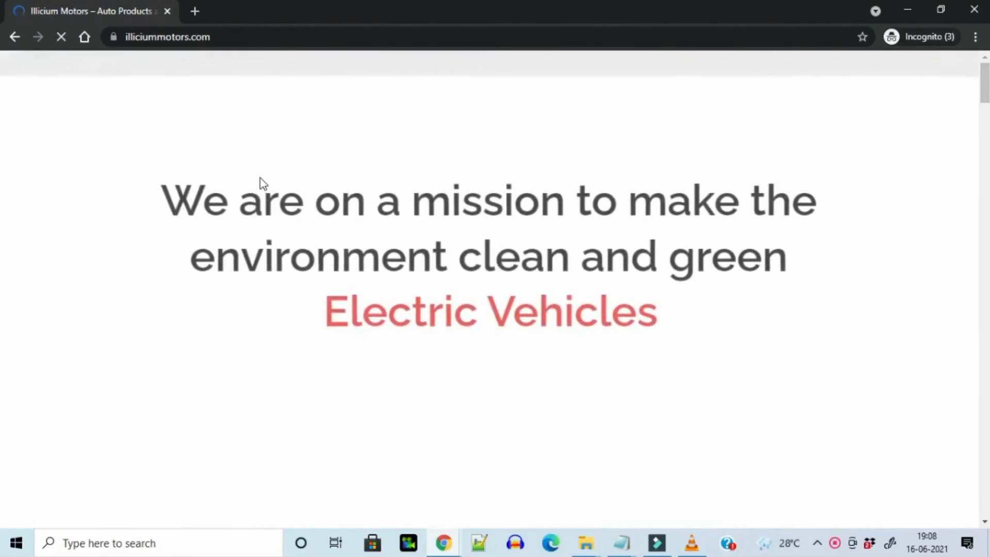
# Scroll the Illicium Motors home page past Spare Parts, E-Bike Parts and Gadgets to What We Offer
pyautogui.scroll(-5, 261, 178)
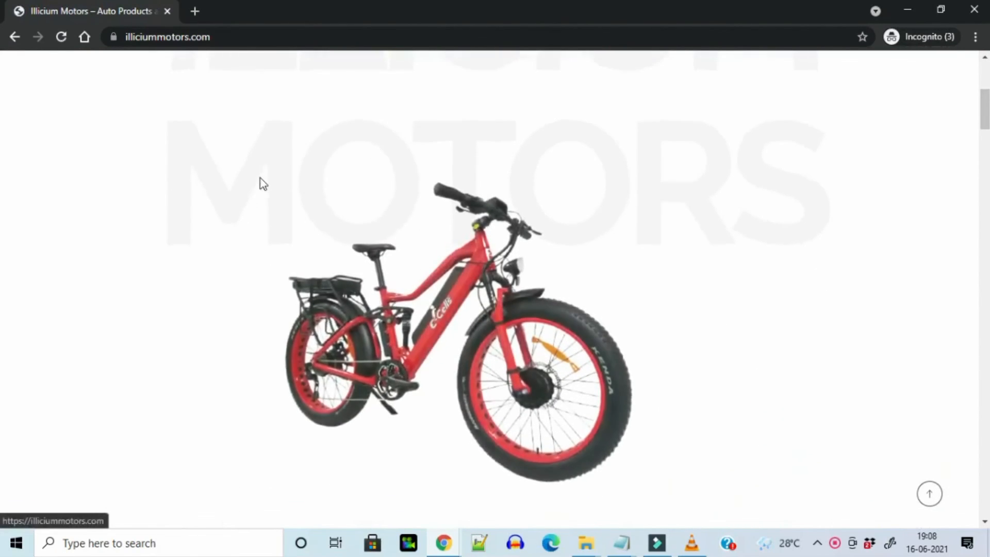
pyautogui.scroll(-5, 262, 184)
pyautogui.scroll(-12, 262, 184)
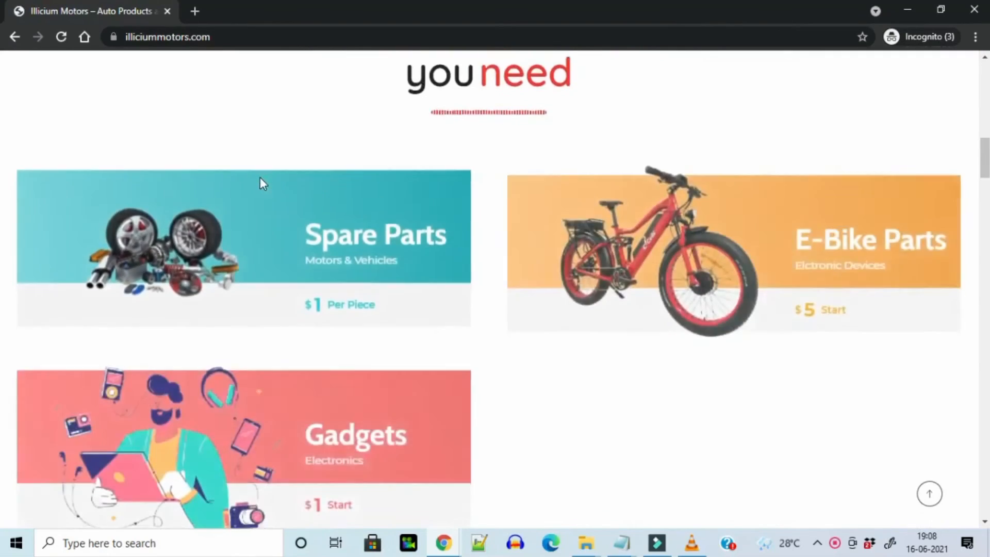
pyautogui.scroll(-12, 261, 178)
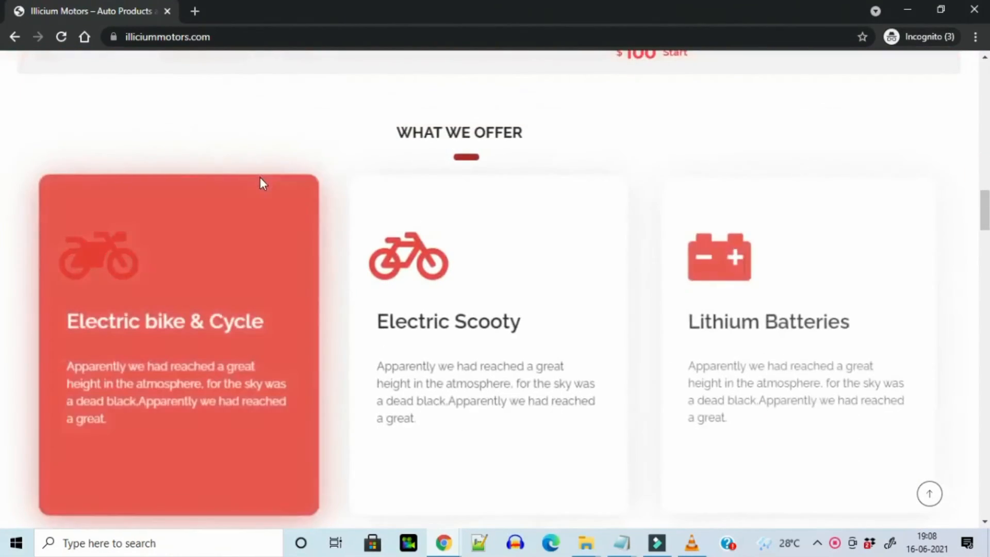